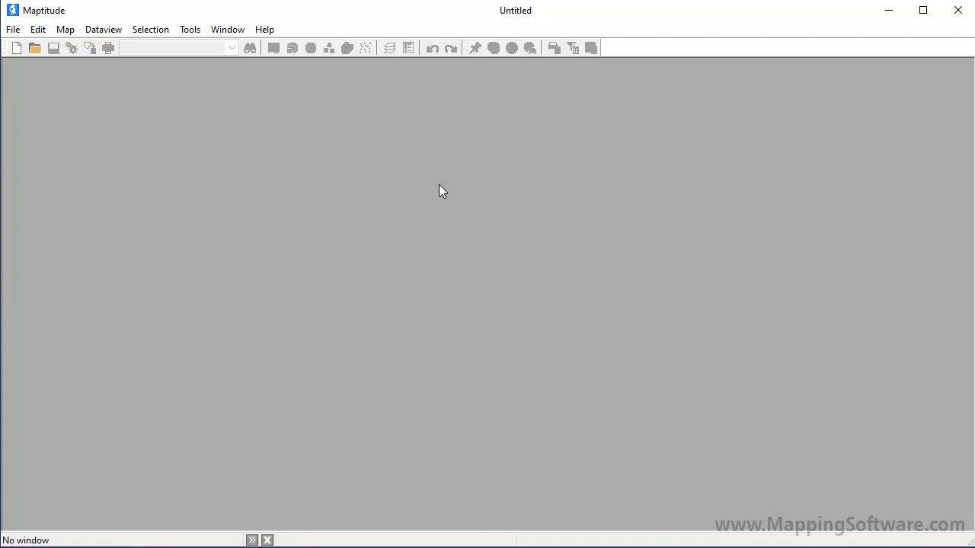
# Start a new territory data map workspace, with territories created interactively from areas in a map
pyautogui.click(16, 48)
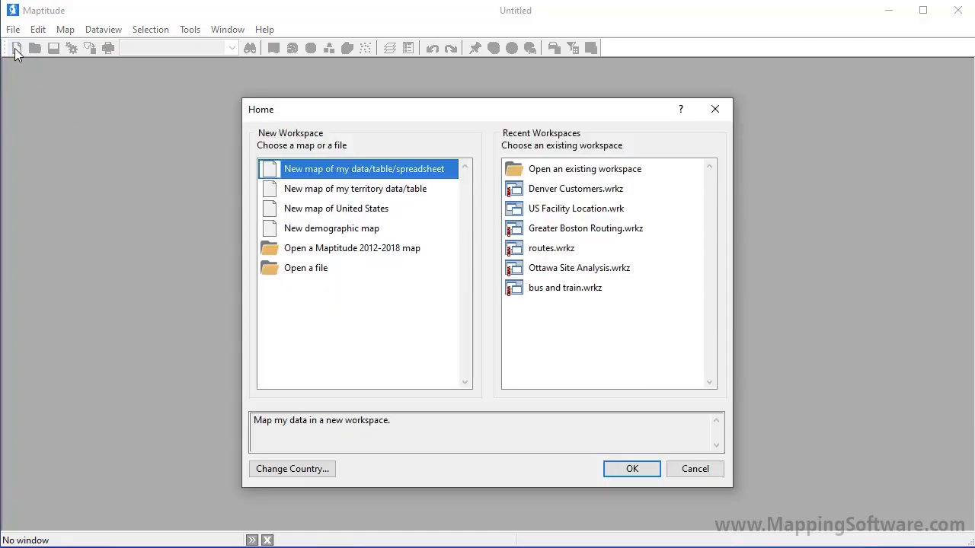
pyautogui.click(345, 190)
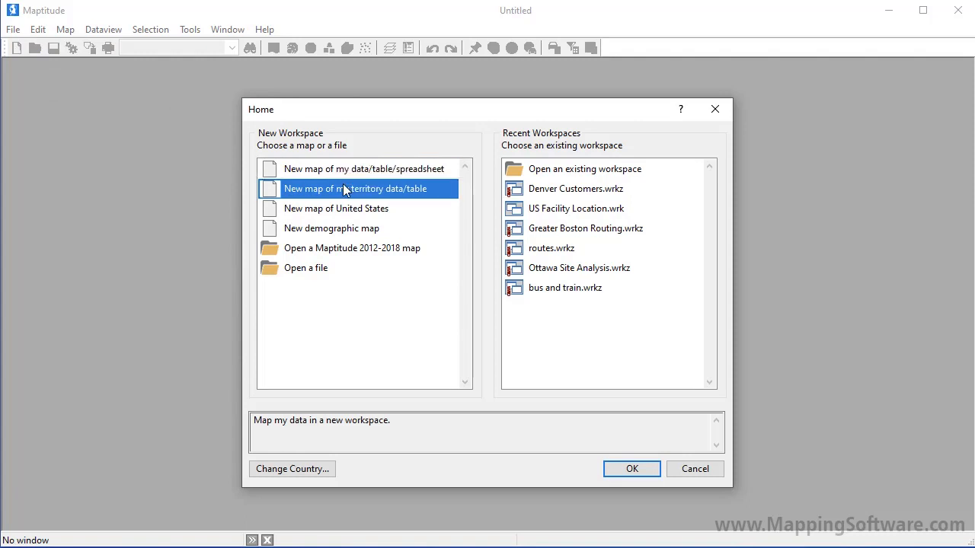
pyautogui.click(631, 470)
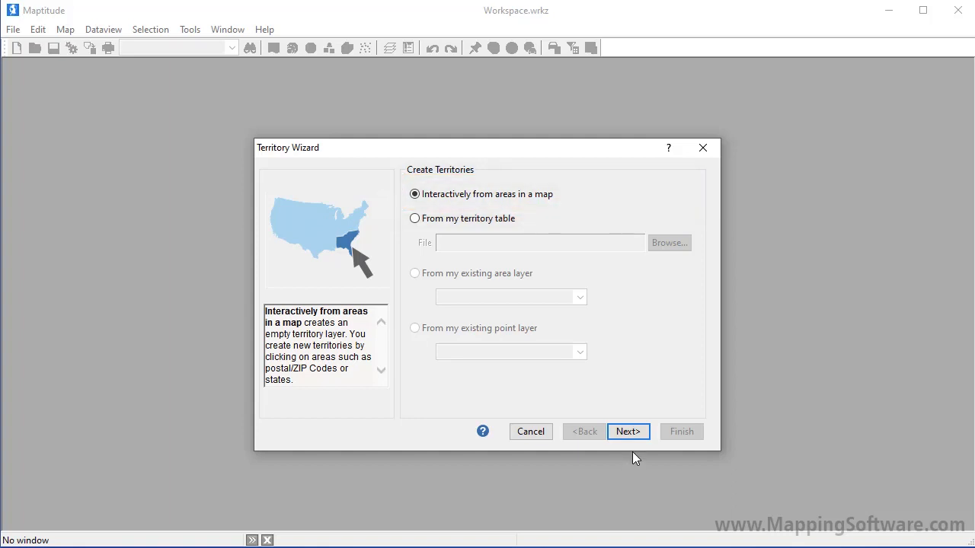
pyautogui.click(631, 436)
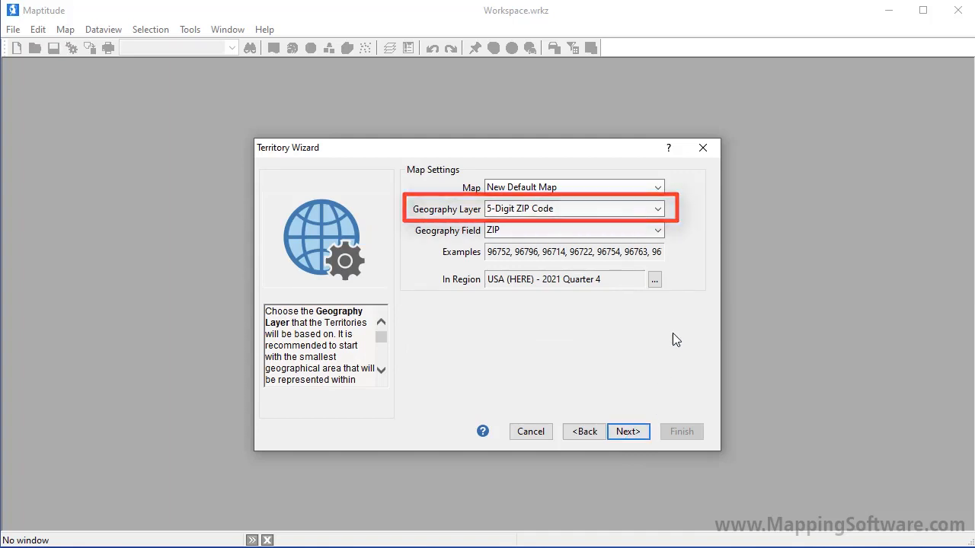
# Base the territories on the State geography layer of the new default map
pyautogui.click(658, 210)
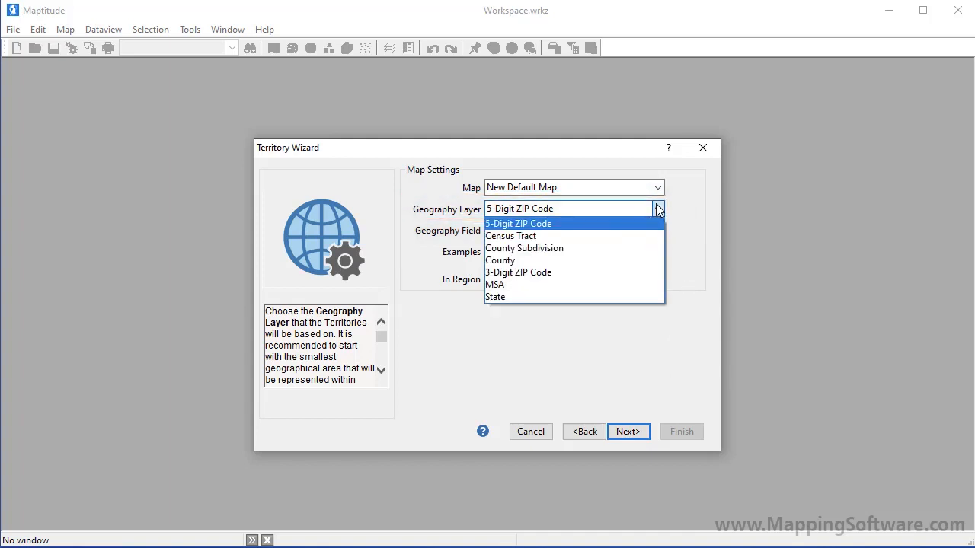
pyautogui.click(591, 296)
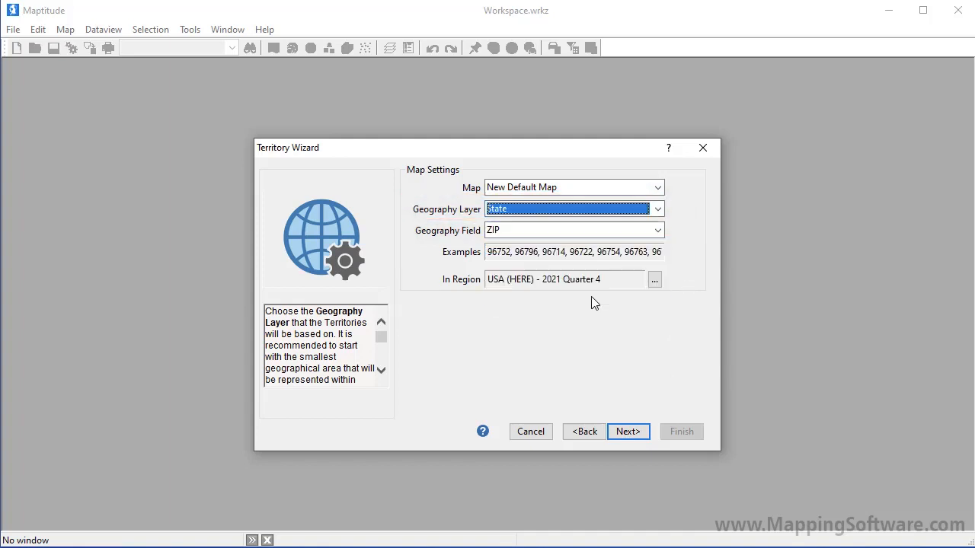
pyautogui.click(635, 439)
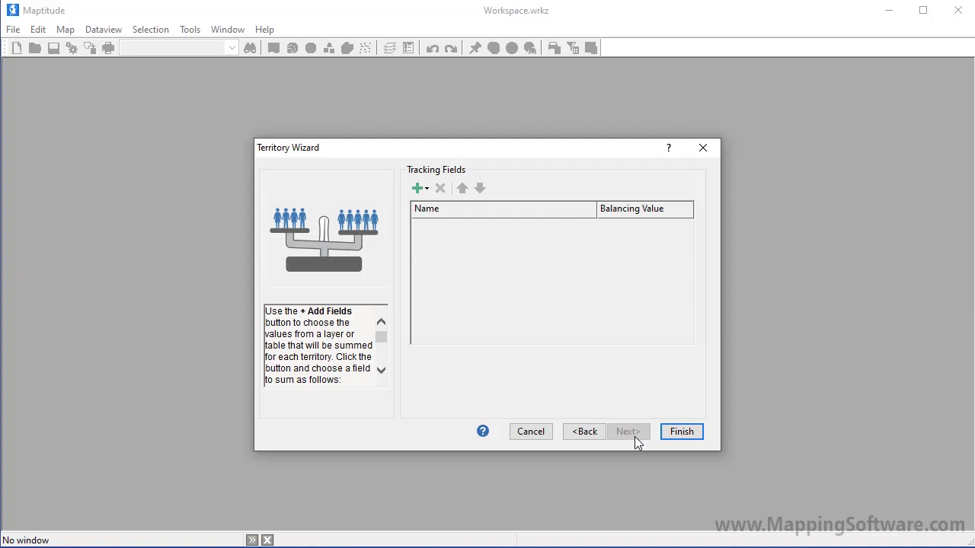
# Add the Population field from the geography layer as a tracking field for the territories
pyautogui.click(427, 189)
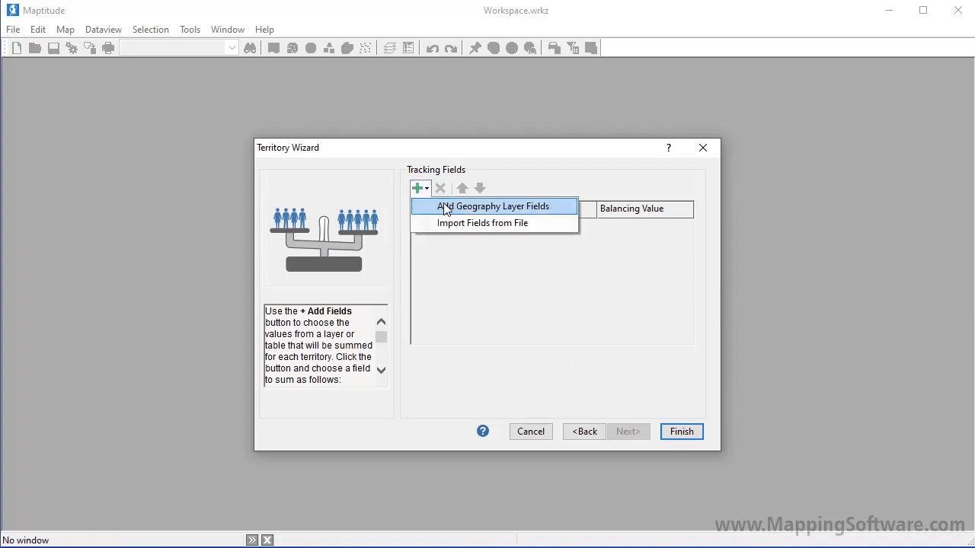
pyautogui.click(446, 206)
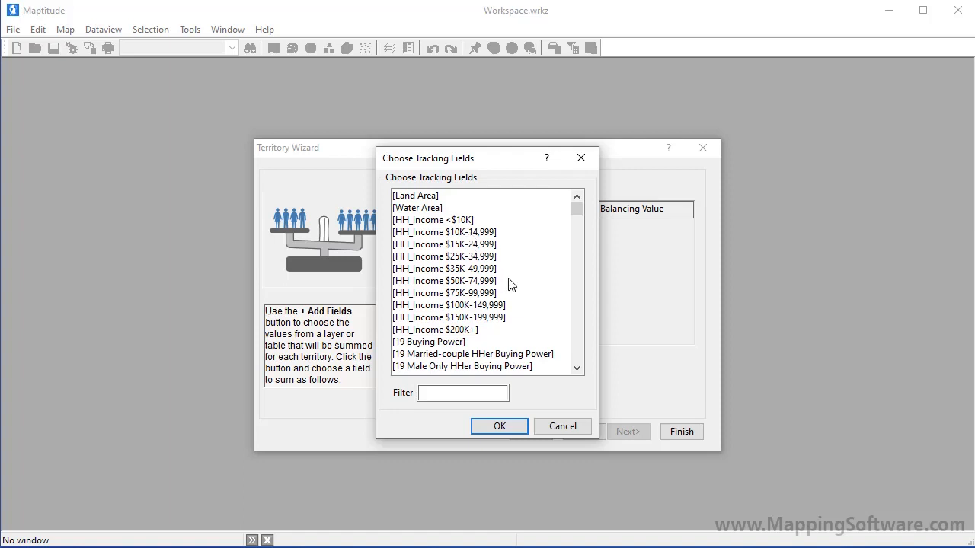
pyautogui.click(579, 356)
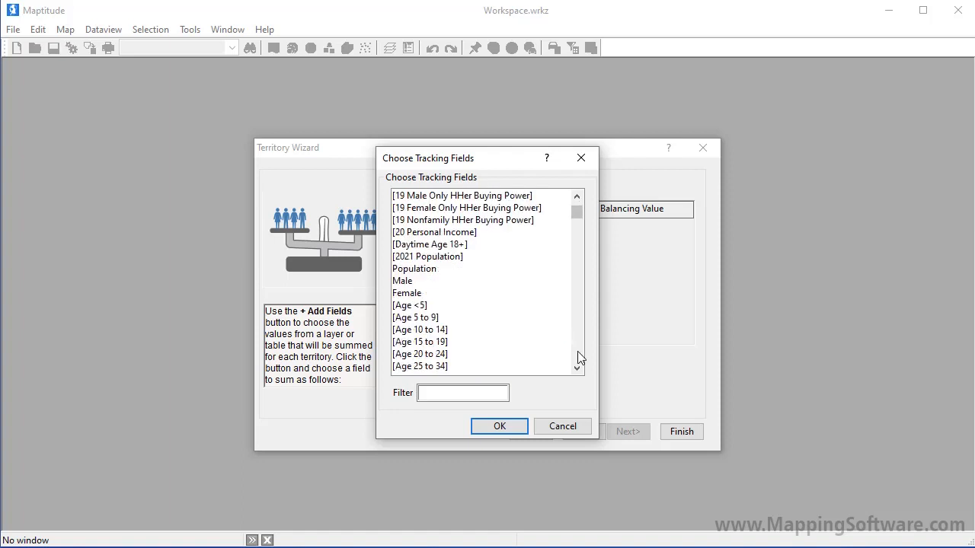
pyautogui.click(451, 277)
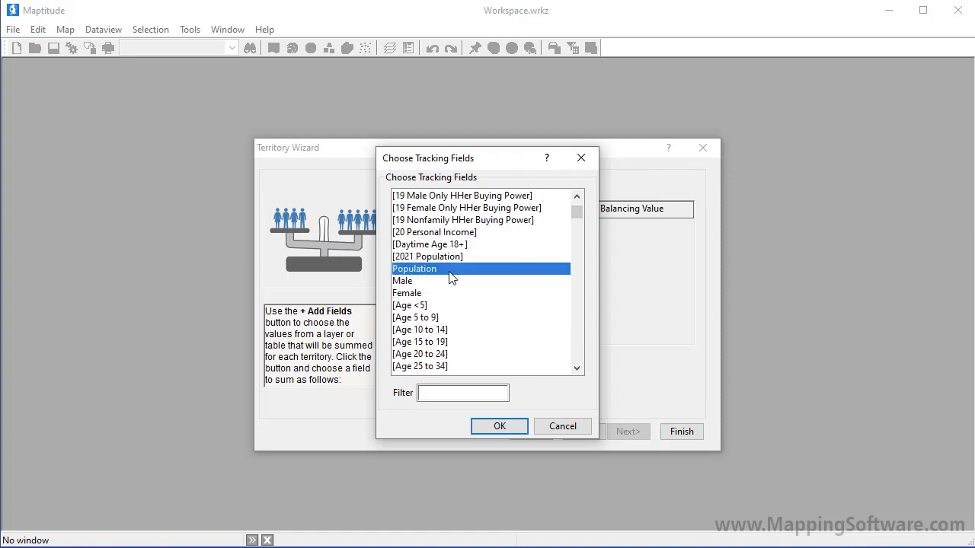
pyautogui.click(503, 430)
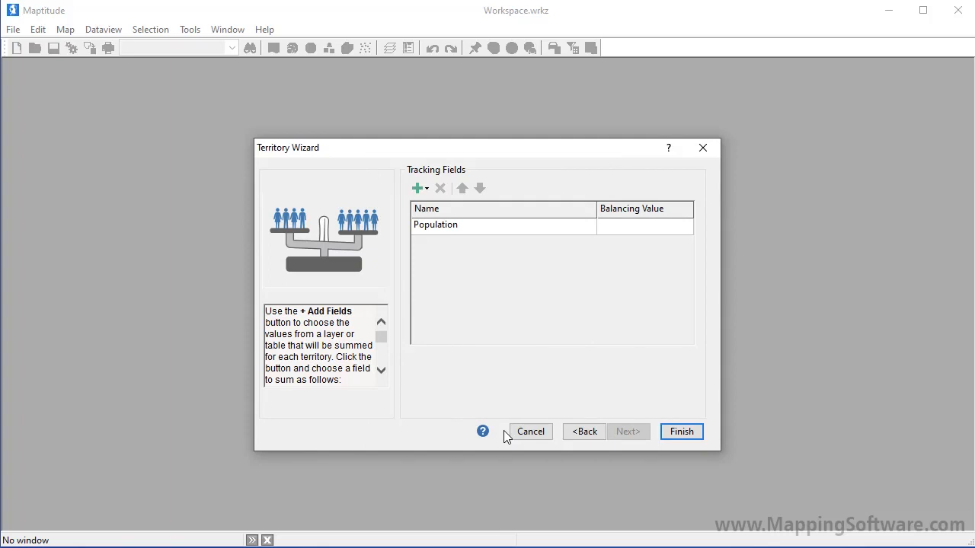
# Set the Population balancing value to 46000000 and finish the territory setup
pyautogui.click(624, 227)
pyautogui.write('46000000')
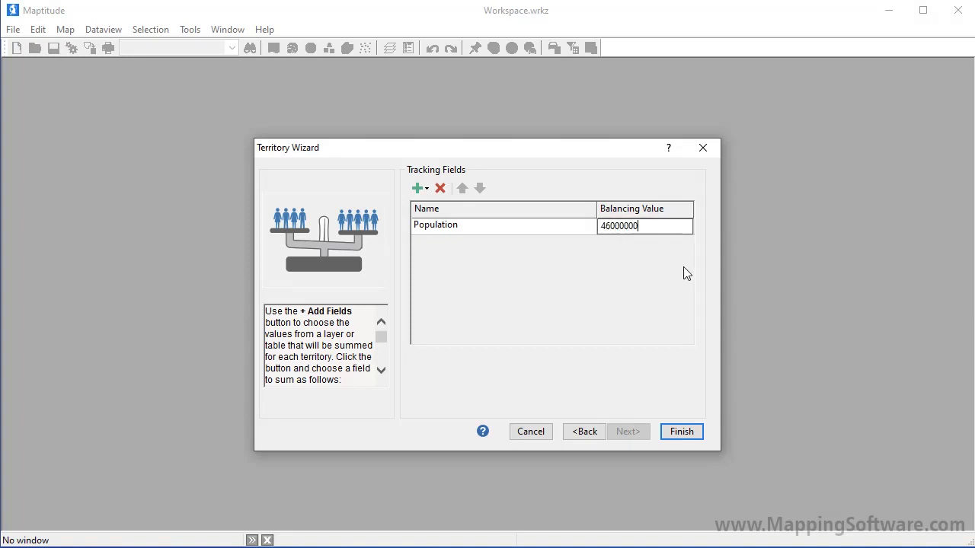
pyautogui.click(685, 432)
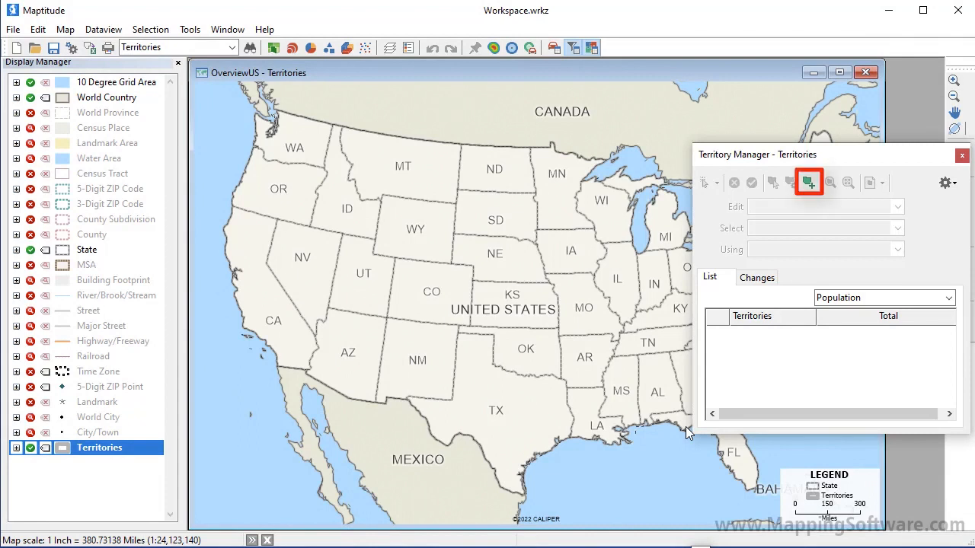
# Create a new territory named West with the default color and balancing value
pyautogui.click(810, 183)
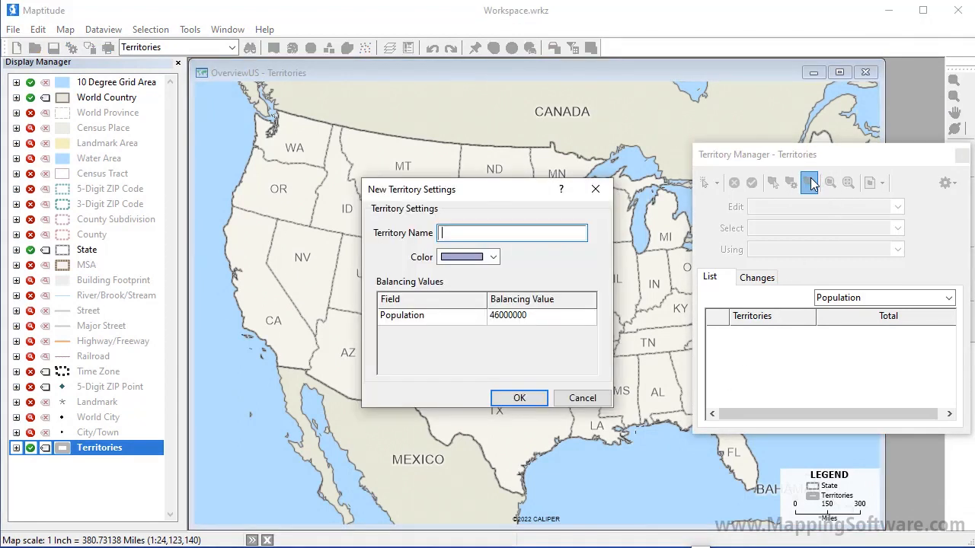
pyautogui.write('West')
pyautogui.click(517, 397)
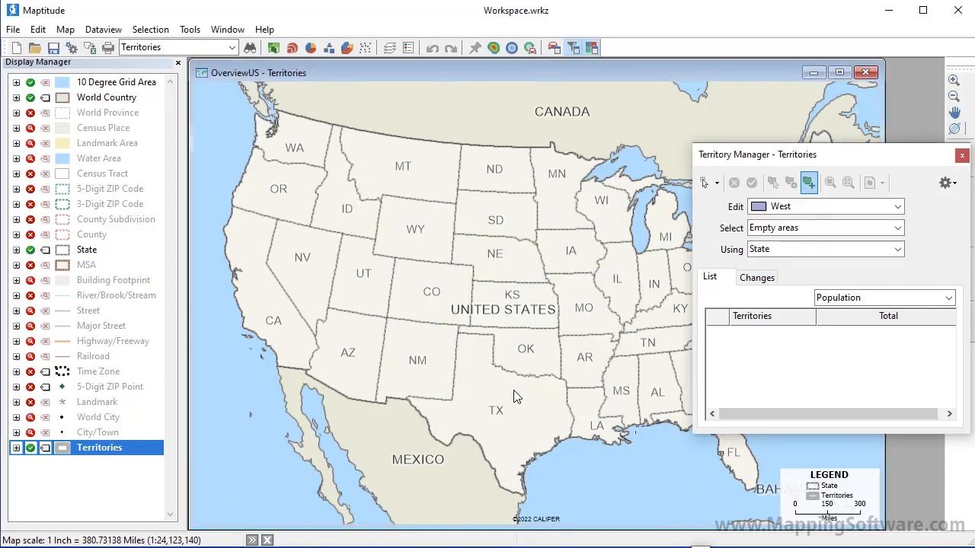
# Assign California, Nevada and Oregon to the West territory by pointing, check the population changes, and save the territory
pyautogui.click(718, 184)
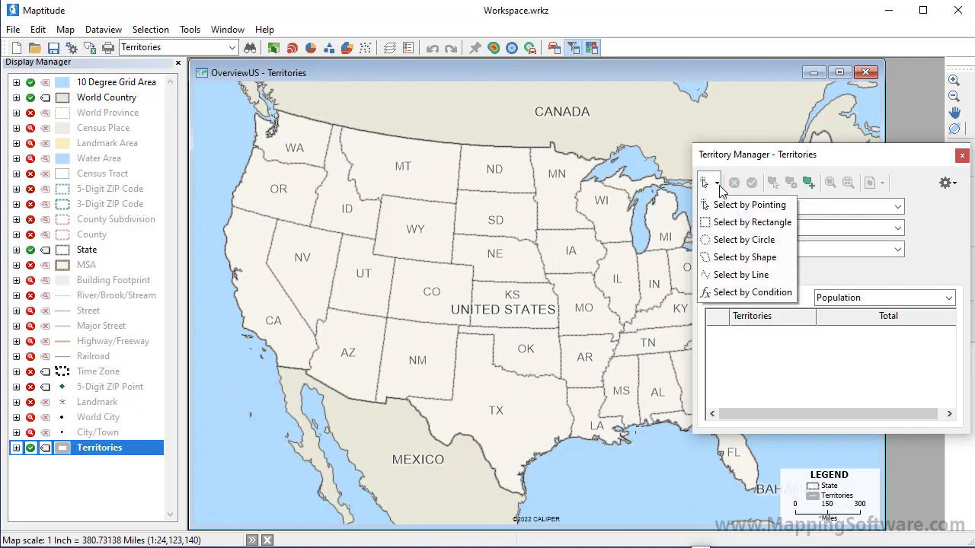
pyautogui.click(735, 205)
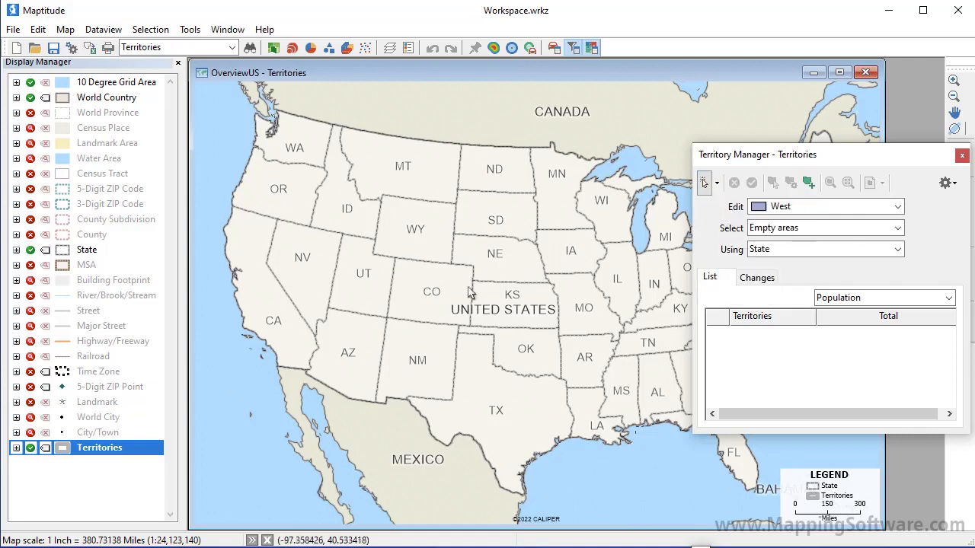
pyautogui.click(270, 303)
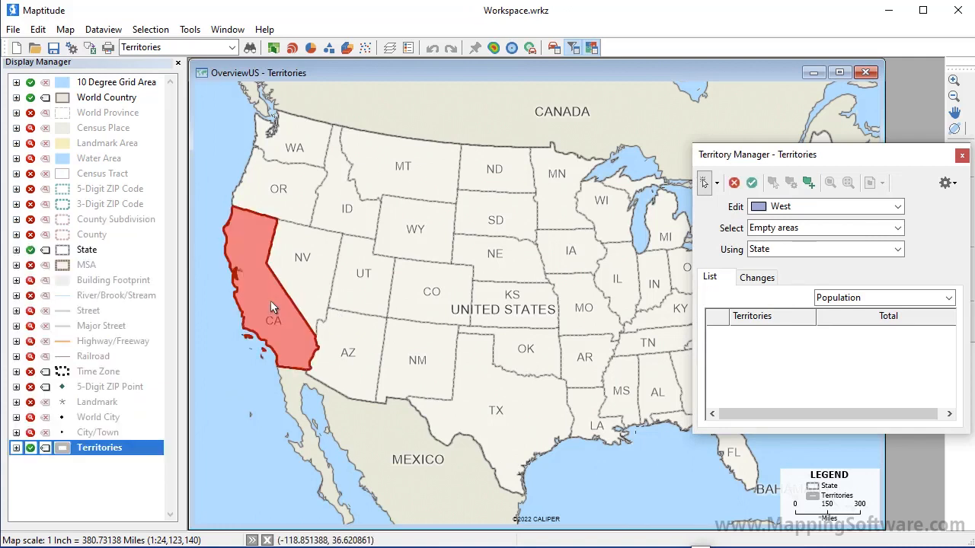
pyautogui.click(752, 277)
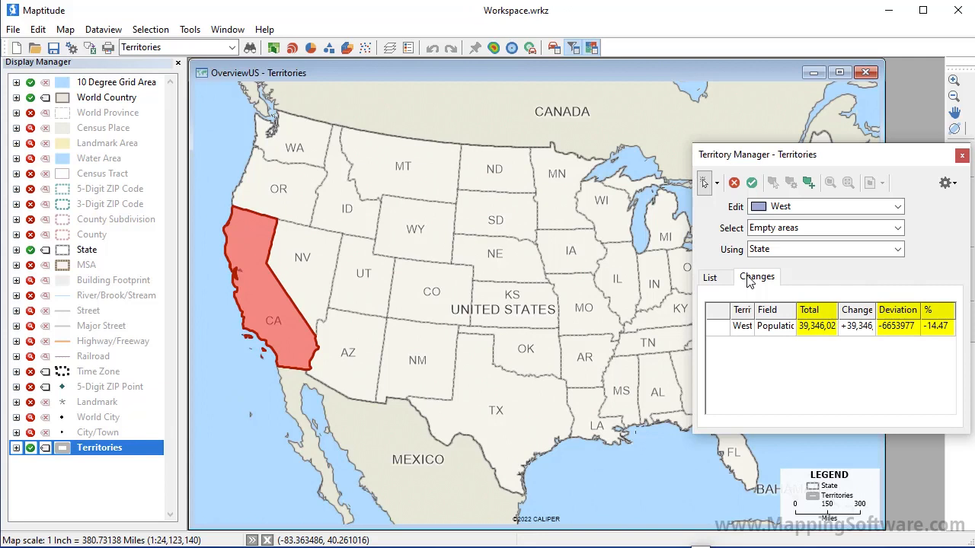
pyautogui.click(304, 282)
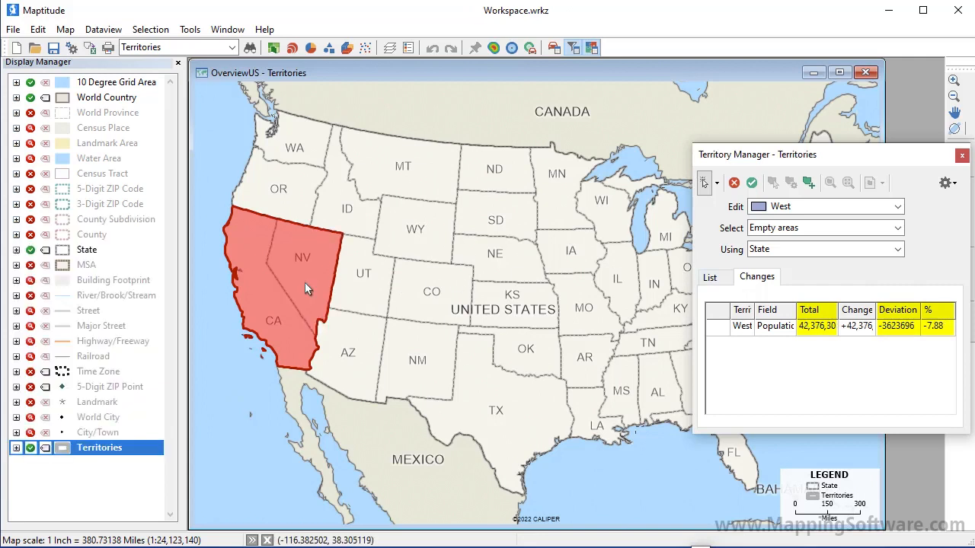
pyautogui.click(285, 203)
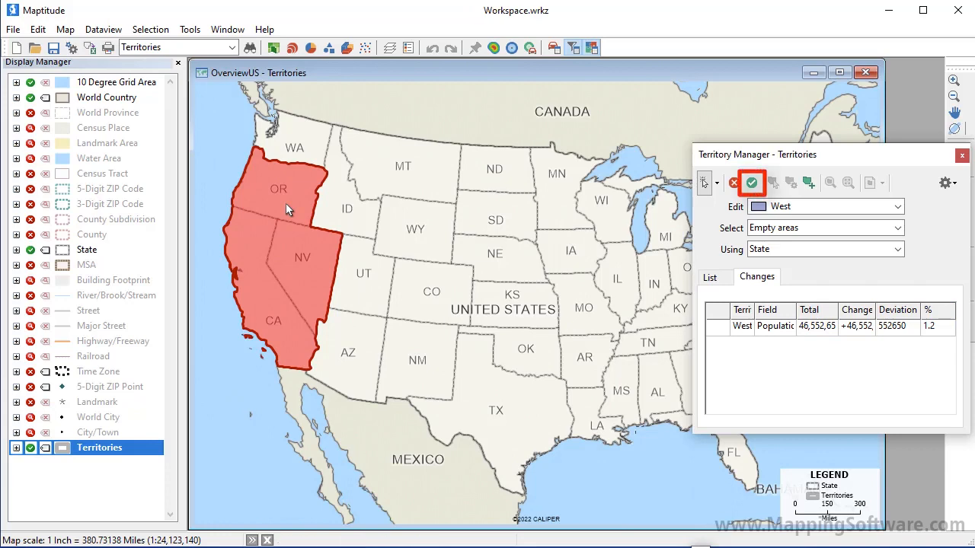
pyautogui.click(751, 184)
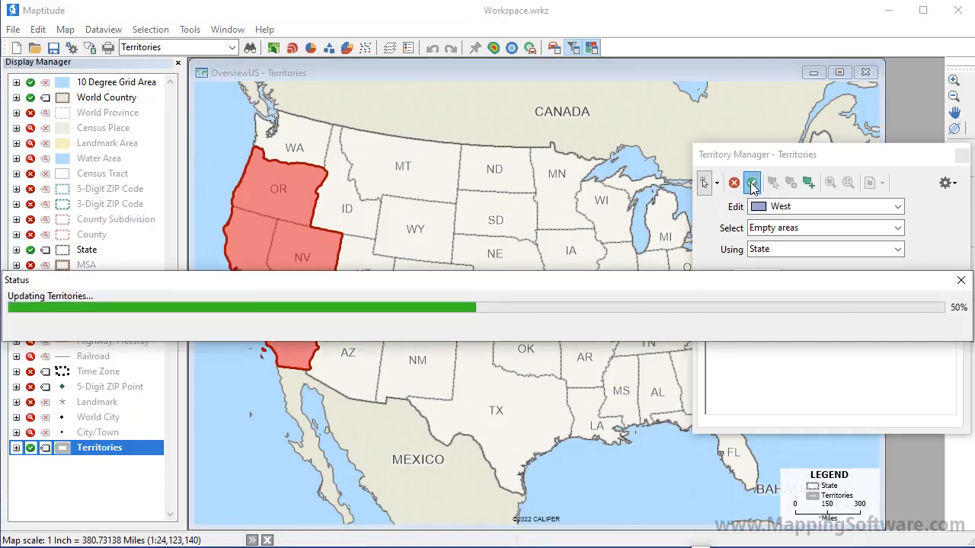
# Create a second territory named Southwest with the default color and balancing value
pyautogui.click(808, 183)
pyautogui.write('Southwest')
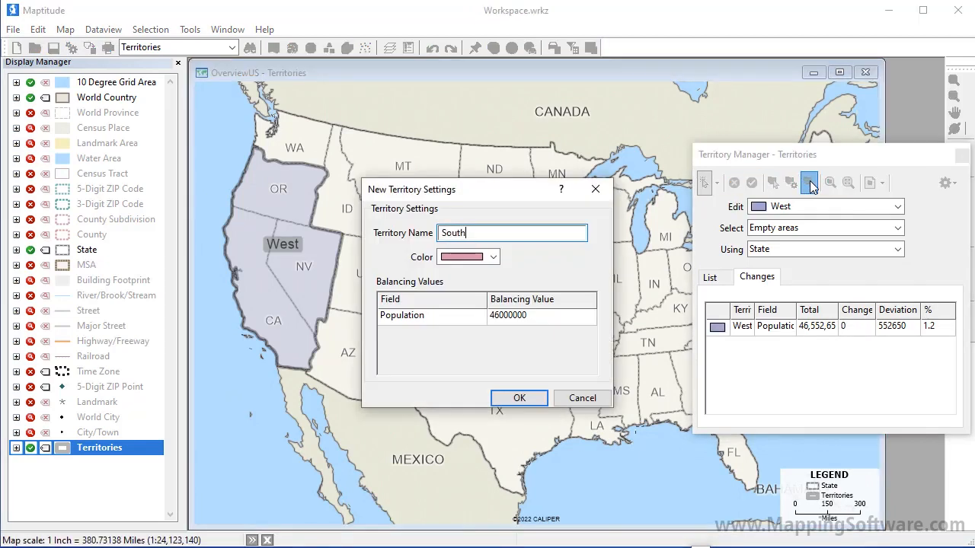
pyautogui.click(537, 399)
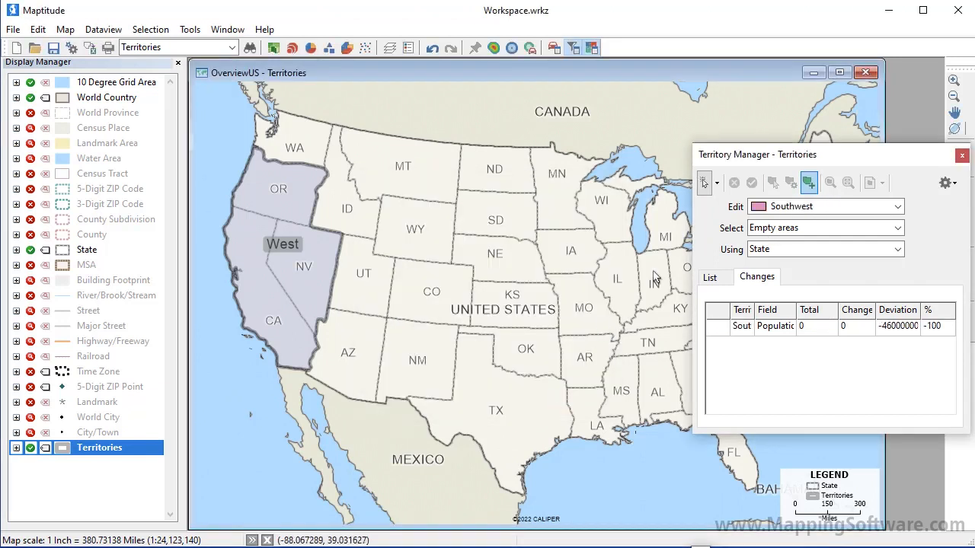
# Select Arizona, New Mexico, Texas and Oklahoma for the Southwest territory with a line drawn across them
pyautogui.click(716, 183)
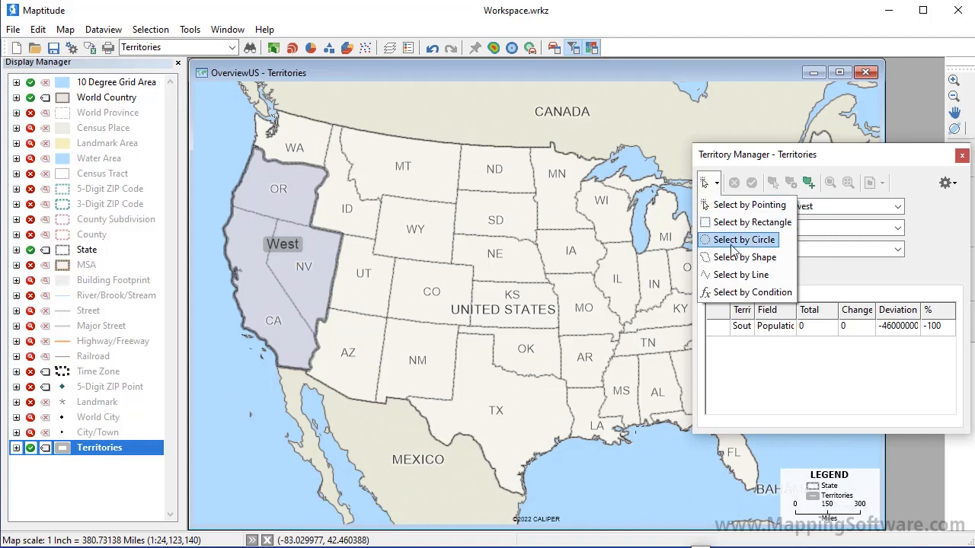
pyautogui.click(735, 275)
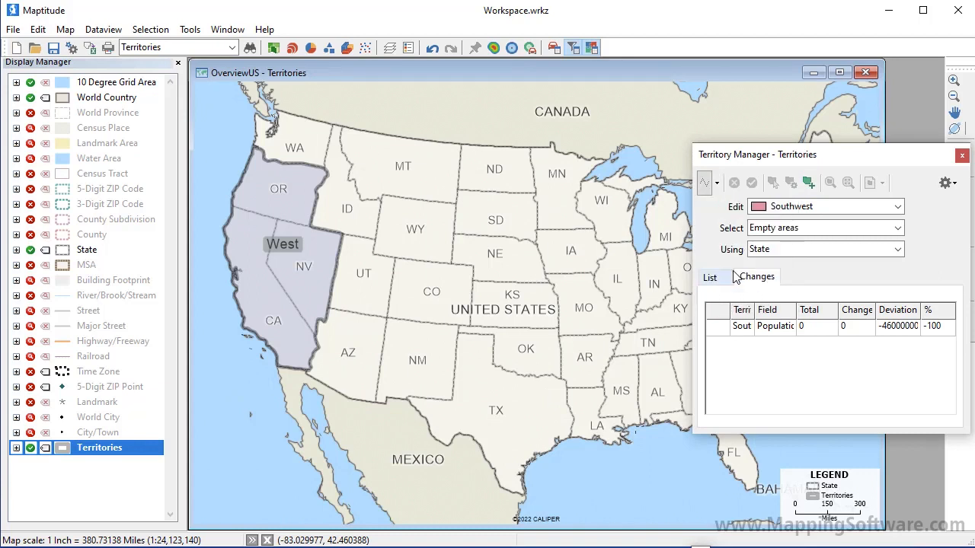
pyautogui.click(355, 351)
pyautogui.click(501, 401)
pyautogui.doubleClick(542, 353)
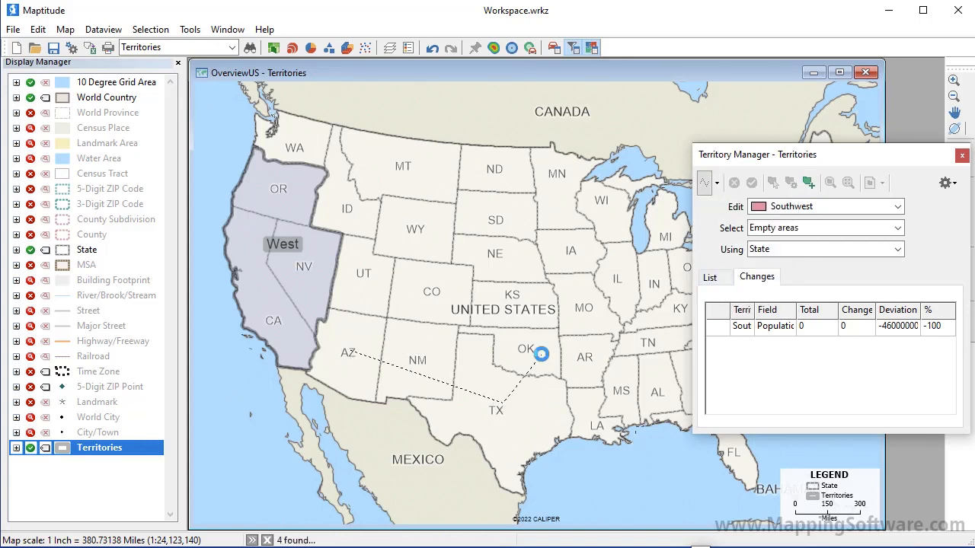
# Add Louisiana to the Southwest selection by pointing and save the territory changes
pyautogui.click(716, 183)
pyautogui.click(731, 202)
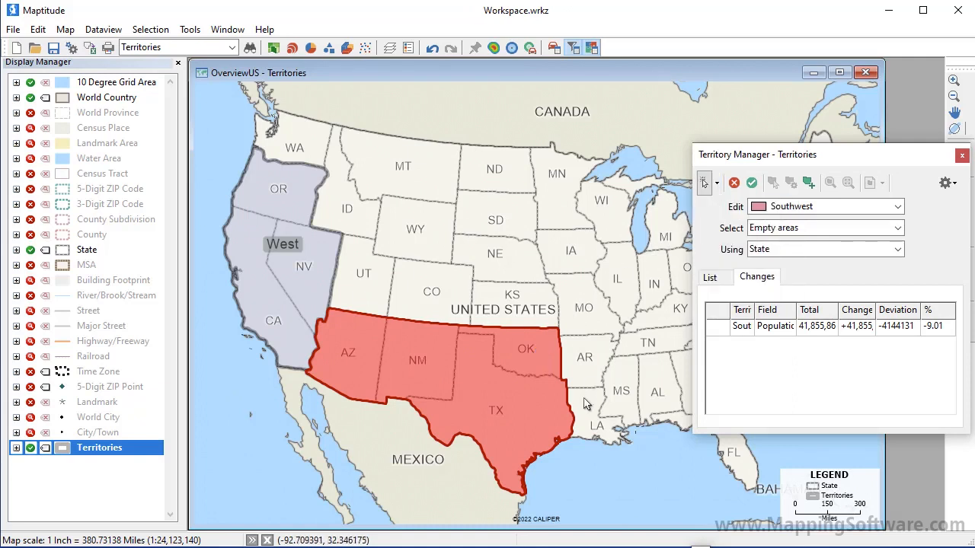
pyautogui.click(583, 404)
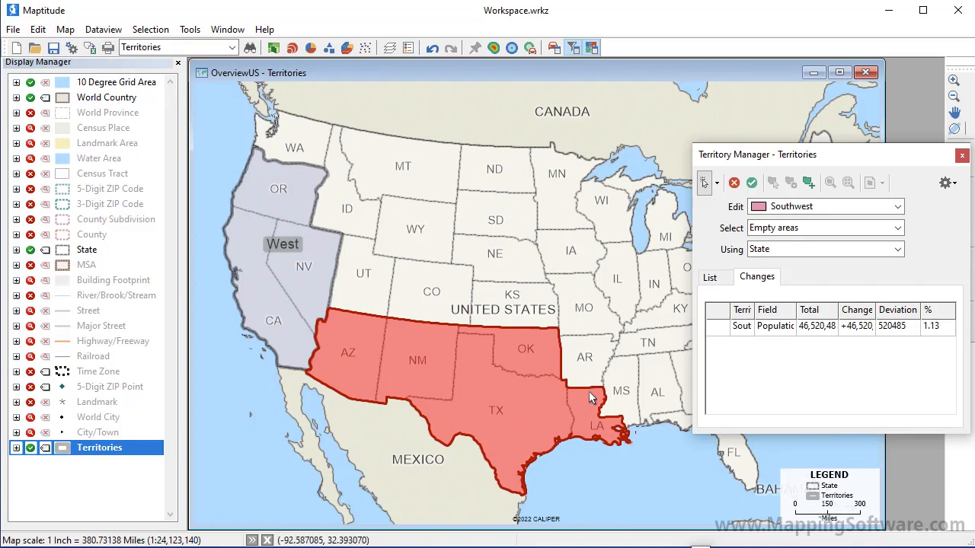
pyautogui.click(751, 185)
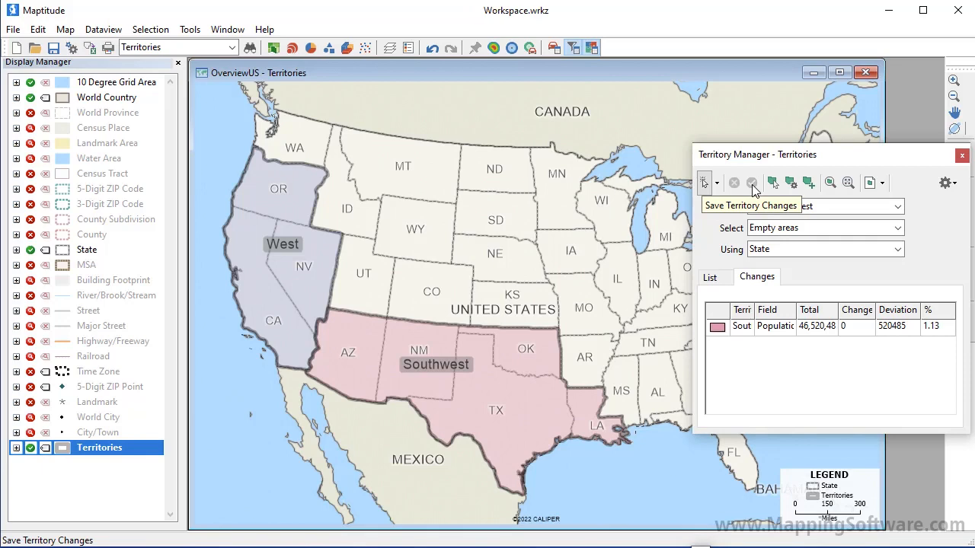
# Close the current workspace without saving its changes
pyautogui.click(13, 29)
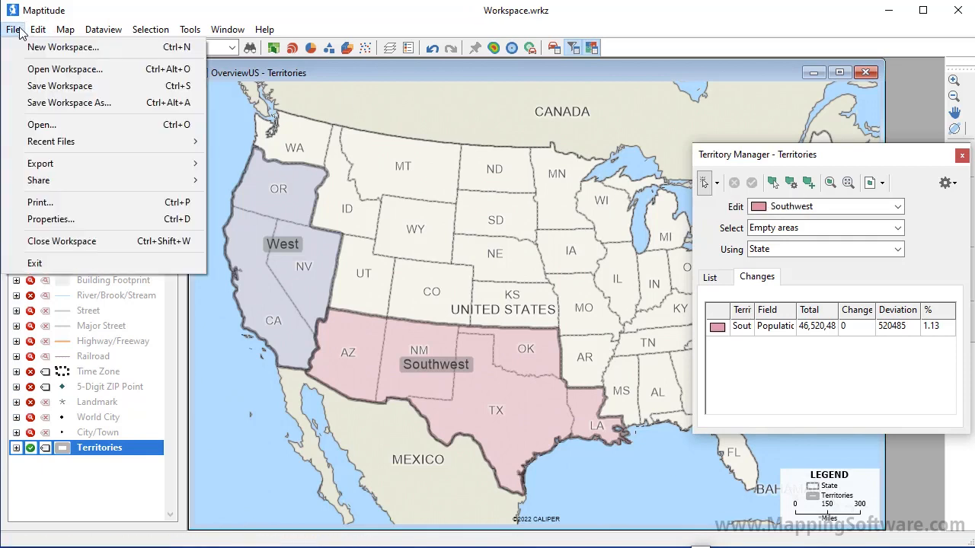
pyautogui.click(56, 241)
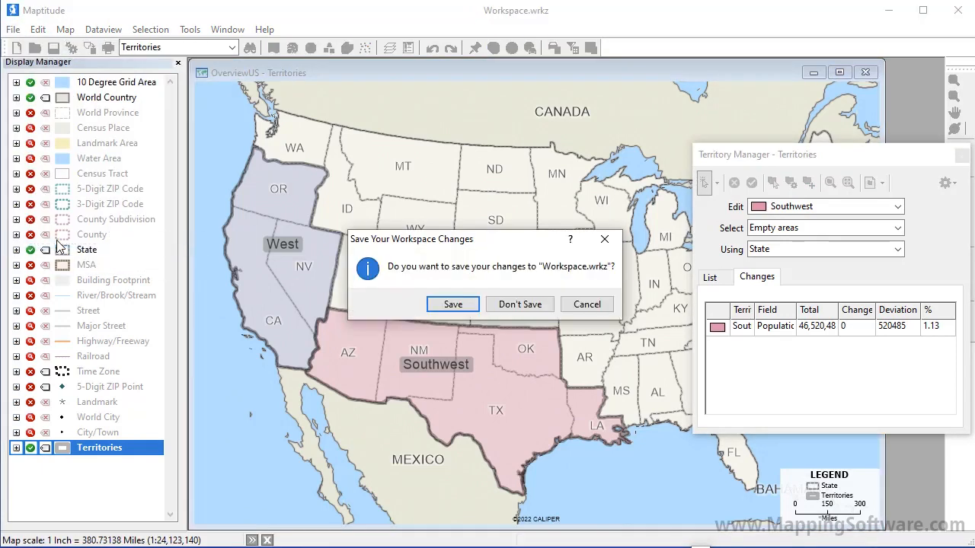
pyautogui.click(501, 307)
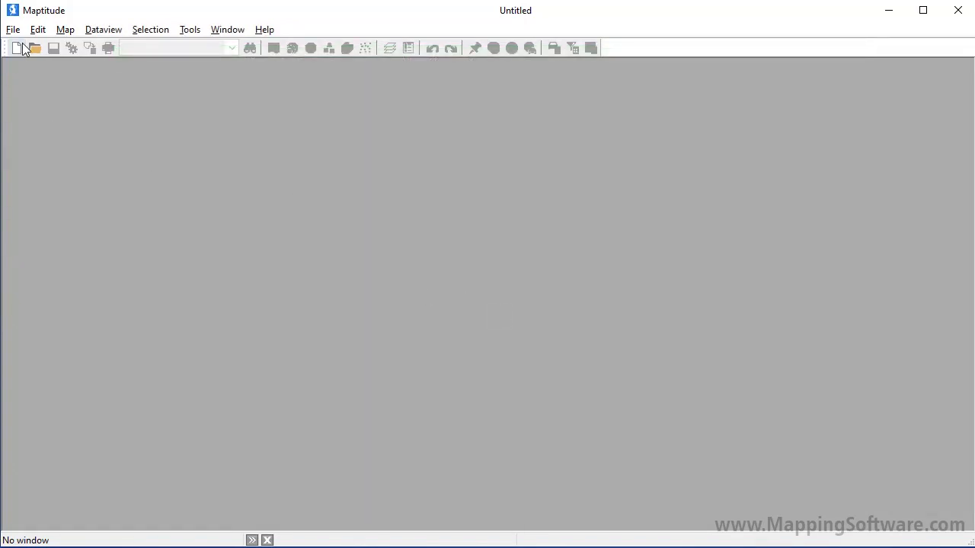
# Start a new workspace with a new map of my territory data/table
pyautogui.click(21, 49)
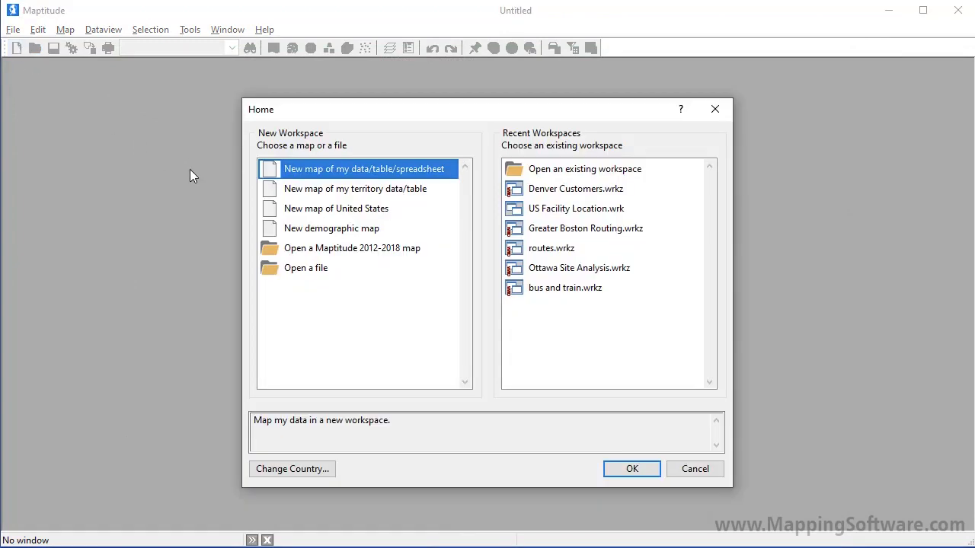
pyautogui.click(317, 195)
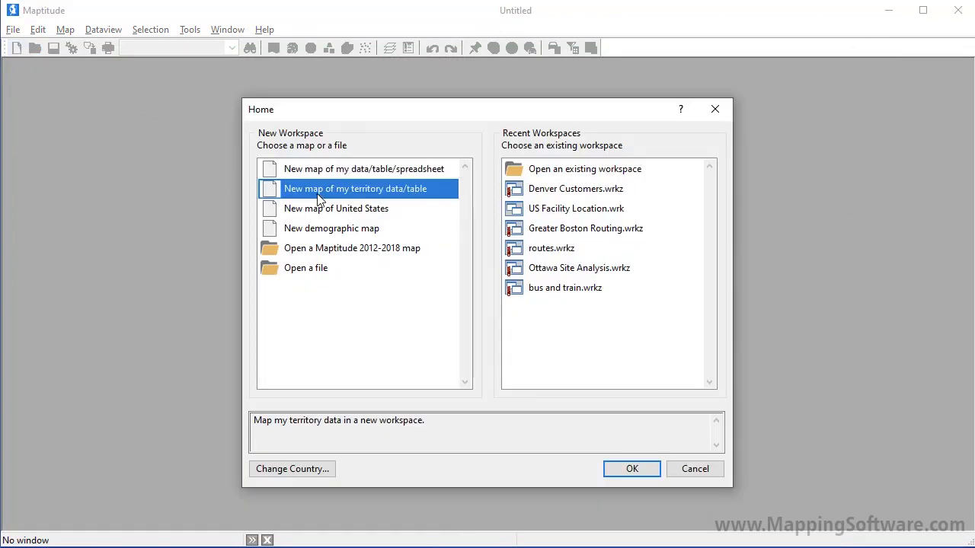
pyautogui.click(614, 471)
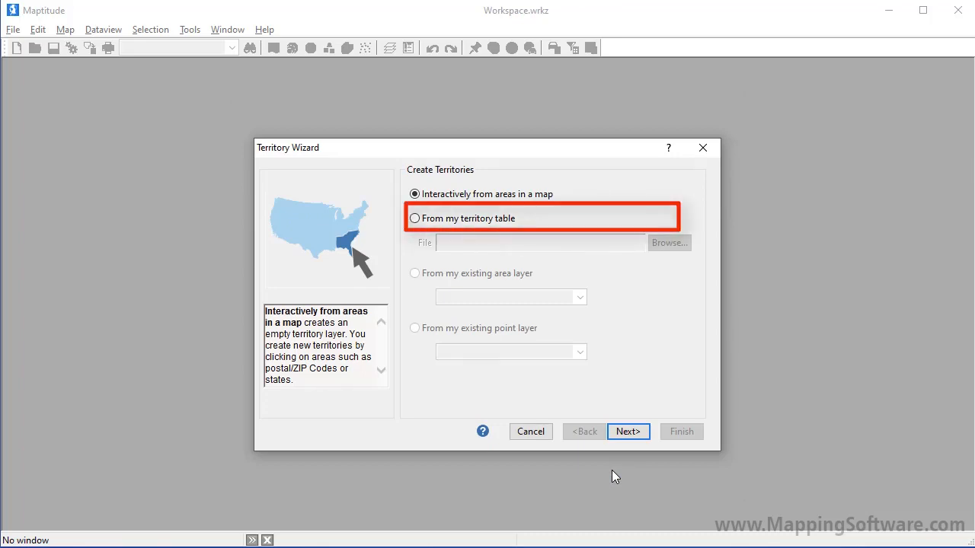
# Base the territories on the Sales Rep ZIP Codes sheet of the territory table MA Sales Territories.xlsx
pyautogui.click(473, 221)
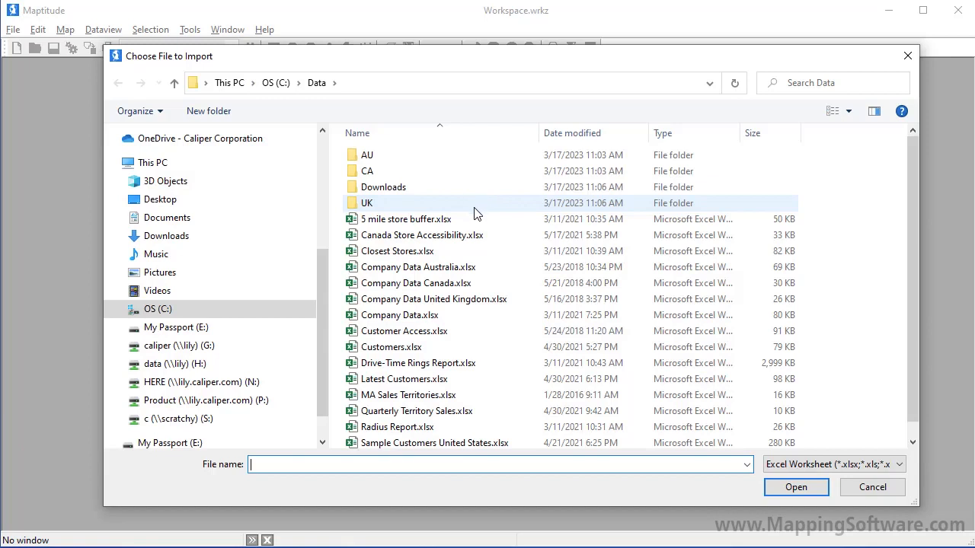
pyautogui.click(426, 394)
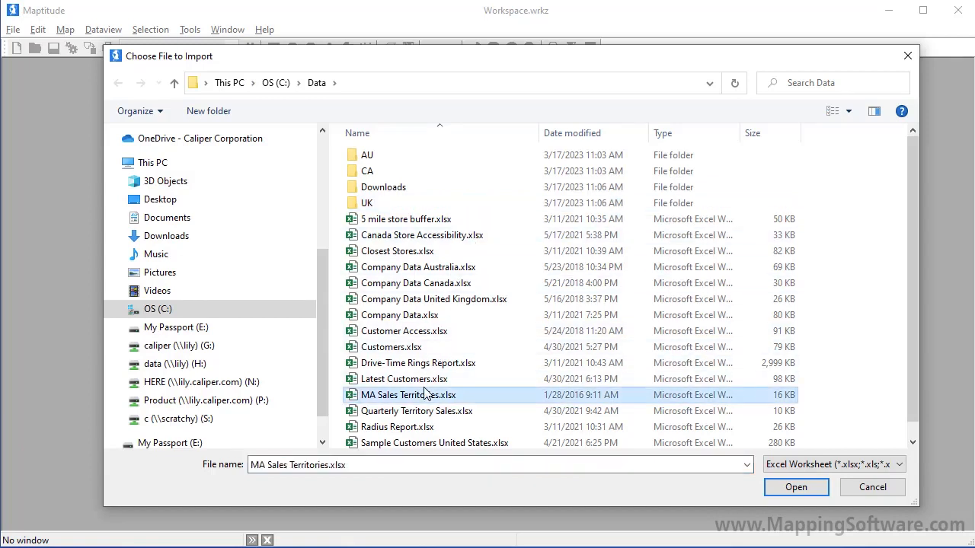
pyautogui.click(794, 488)
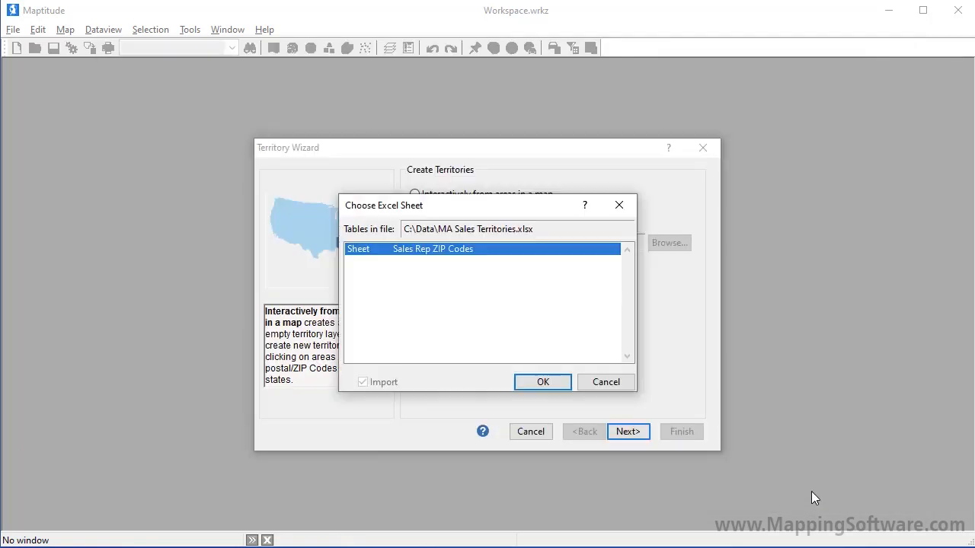
pyautogui.click(556, 386)
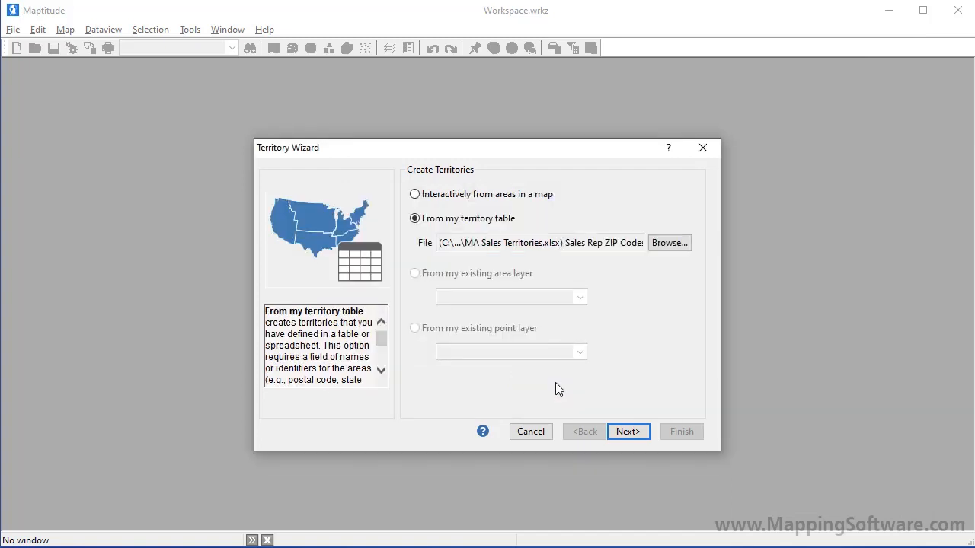
pyautogui.click(623, 432)
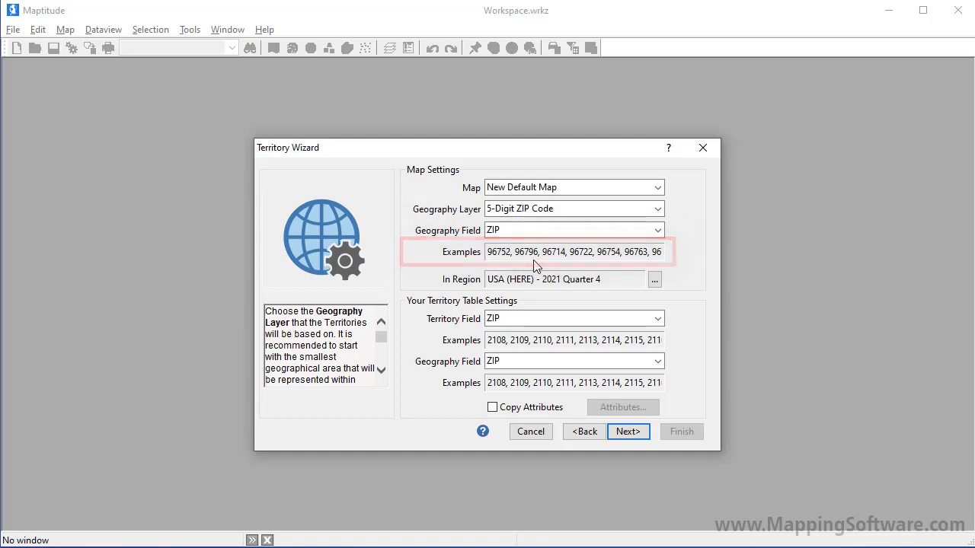
# Set the table's territory field to REPRESENTATIVE and accept the 5-Digit ZIP Code map and geography settings
pyautogui.click(539, 319)
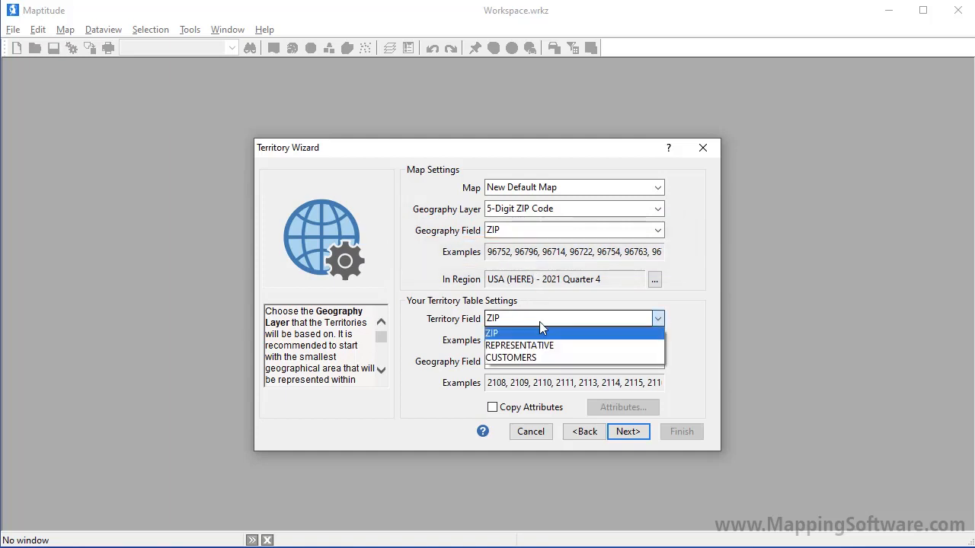
pyautogui.click(540, 346)
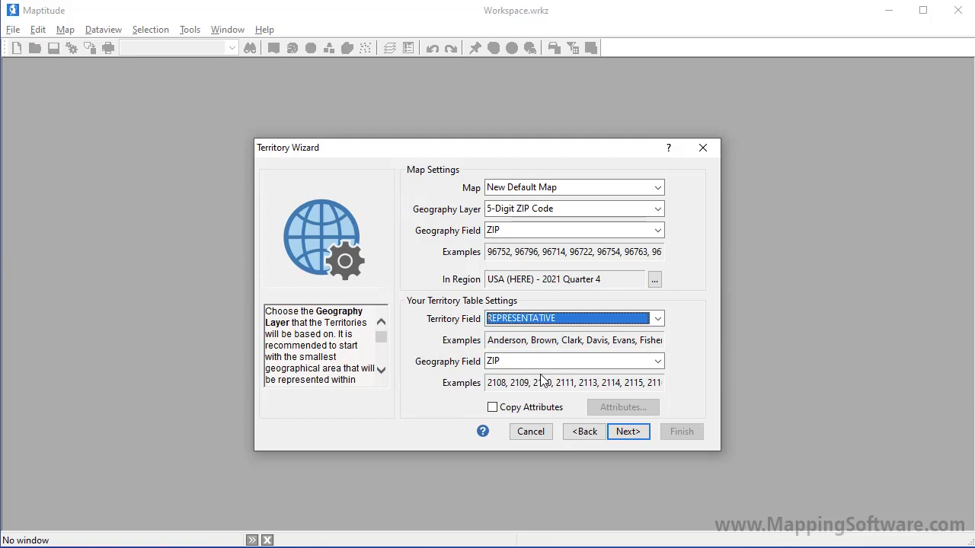
pyautogui.click(612, 433)
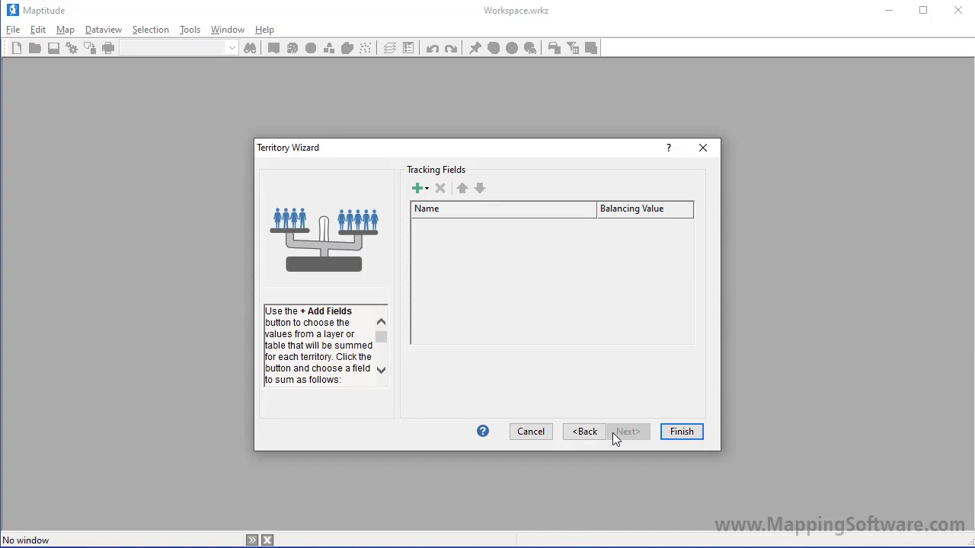
# Add 19 Buying Power and Population from the geography layer as tracking fields
pyautogui.click(428, 188)
pyautogui.click(439, 207)
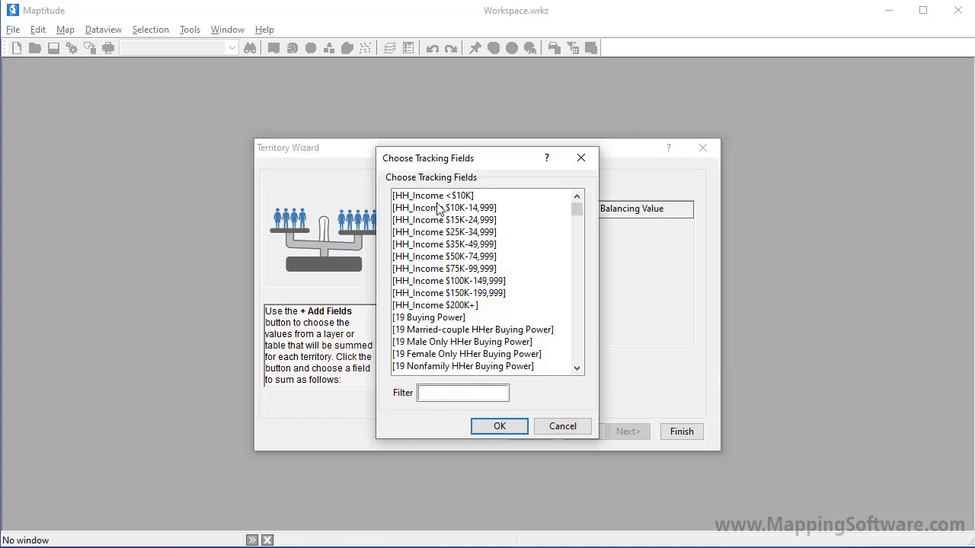
pyautogui.click(432, 318)
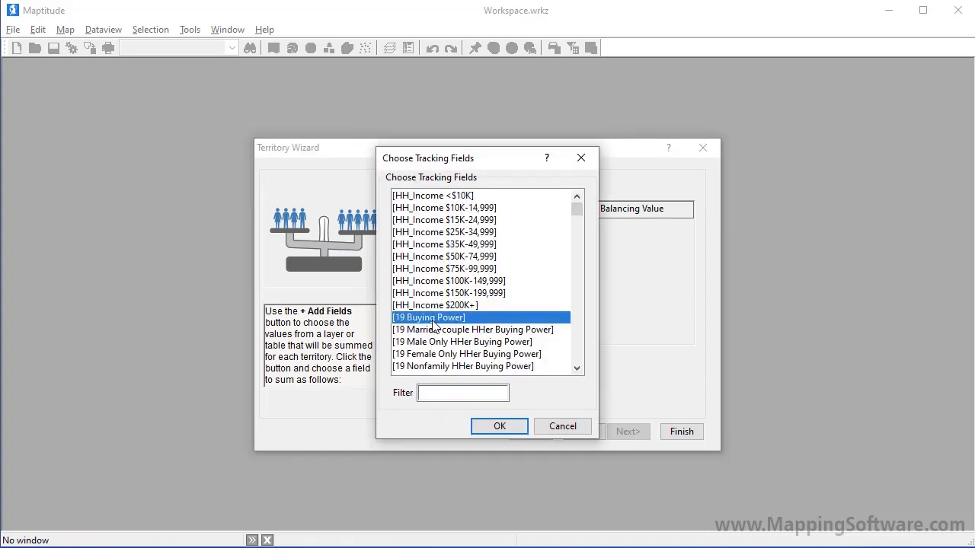
pyautogui.click(575, 352)
pyautogui.keyDown('ctrl'); pyautogui.click(424, 211); pyautogui.keyUp('ctrl')
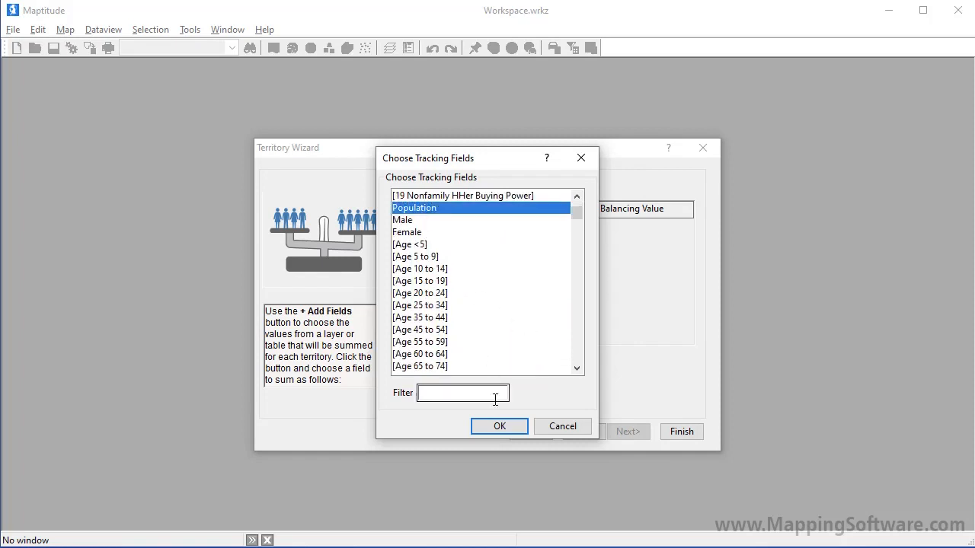
pyautogui.click(498, 426)
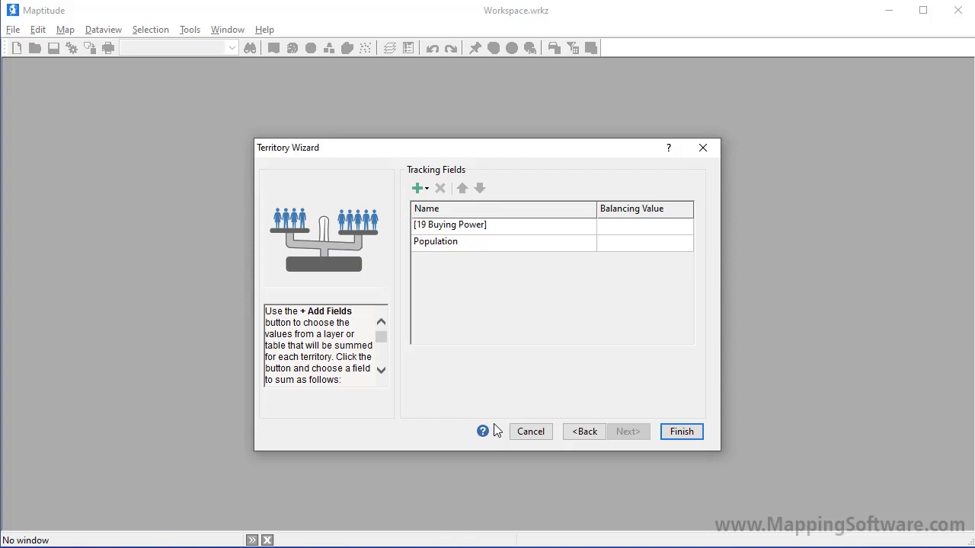
# Import CUSTOMERS from the territory table as a tracking field and finish creating the territories
pyautogui.click(427, 190)
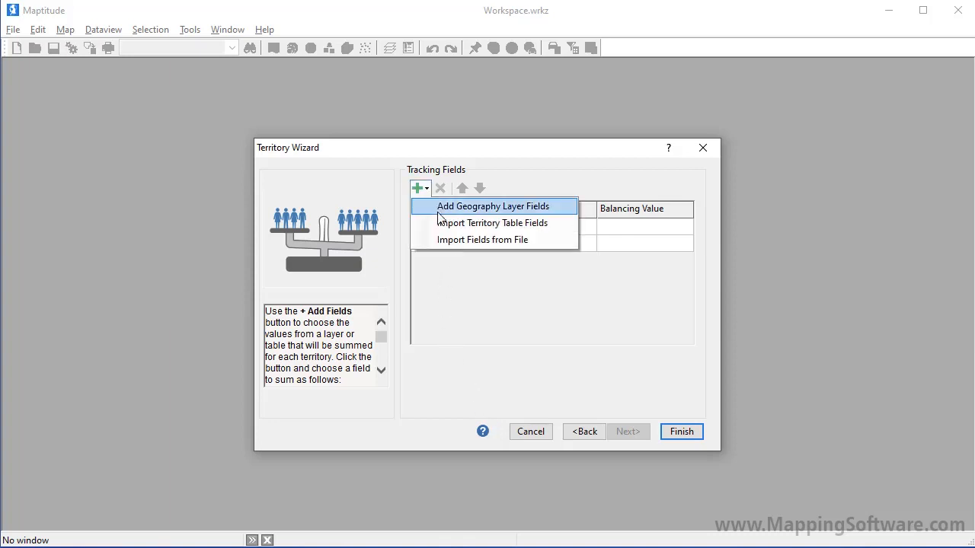
pyautogui.click(442, 222)
pyautogui.click(431, 200)
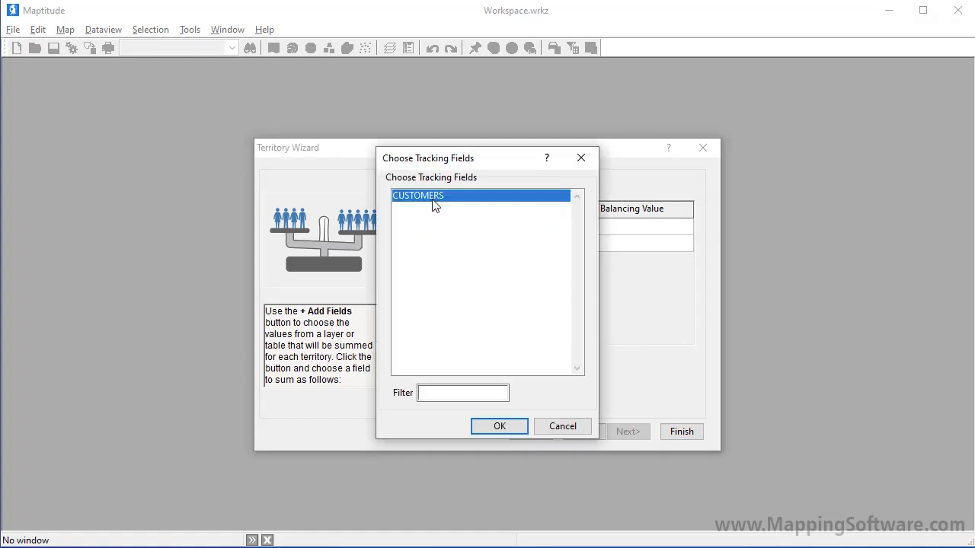
pyautogui.click(488, 427)
pyautogui.click(682, 432)
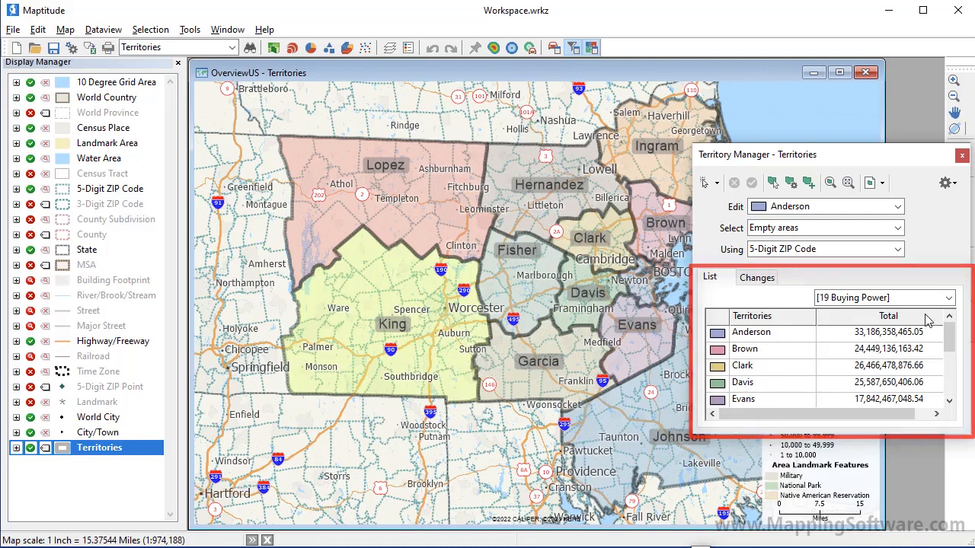
# Review the territory totals for Population and for CUSTOMERS in the Territory Manager
pyautogui.click(948, 298)
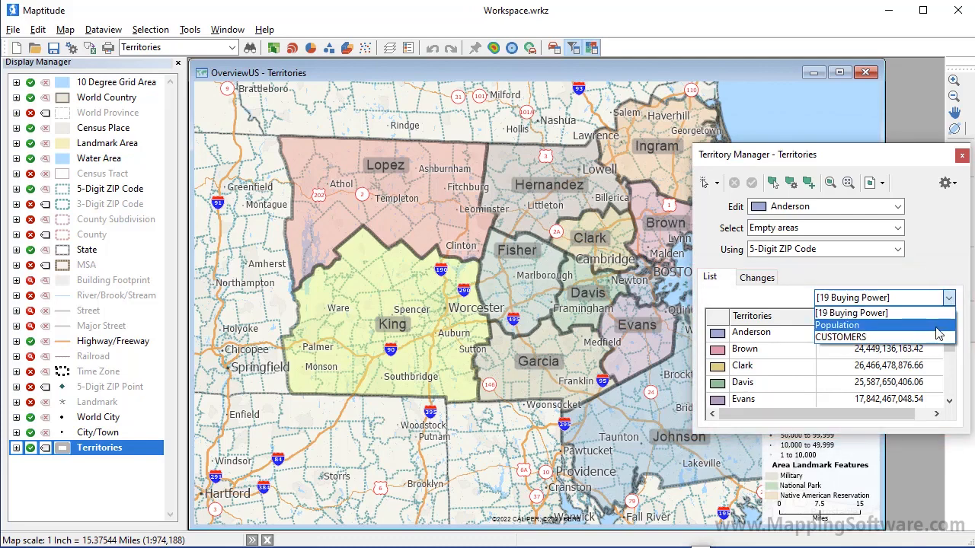
pyautogui.click(937, 327)
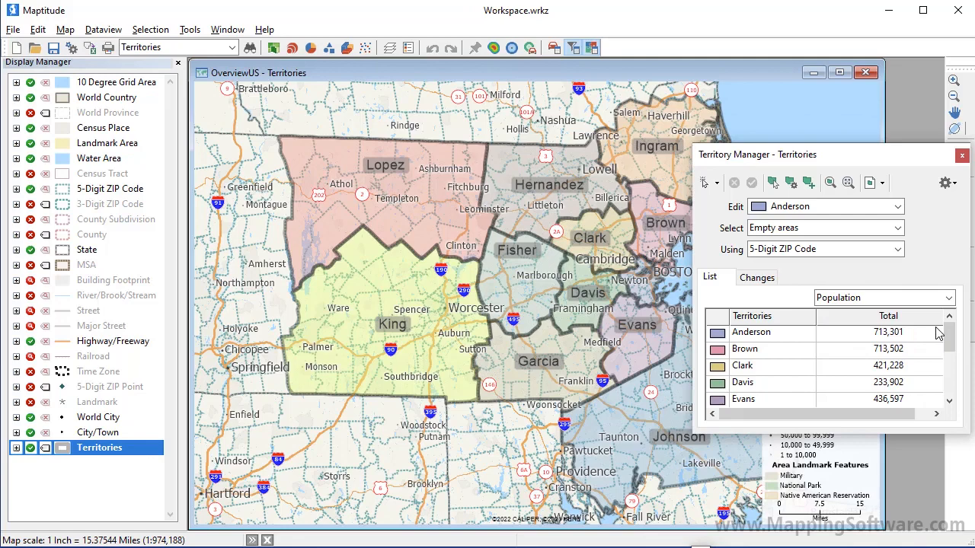
pyautogui.click(949, 298)
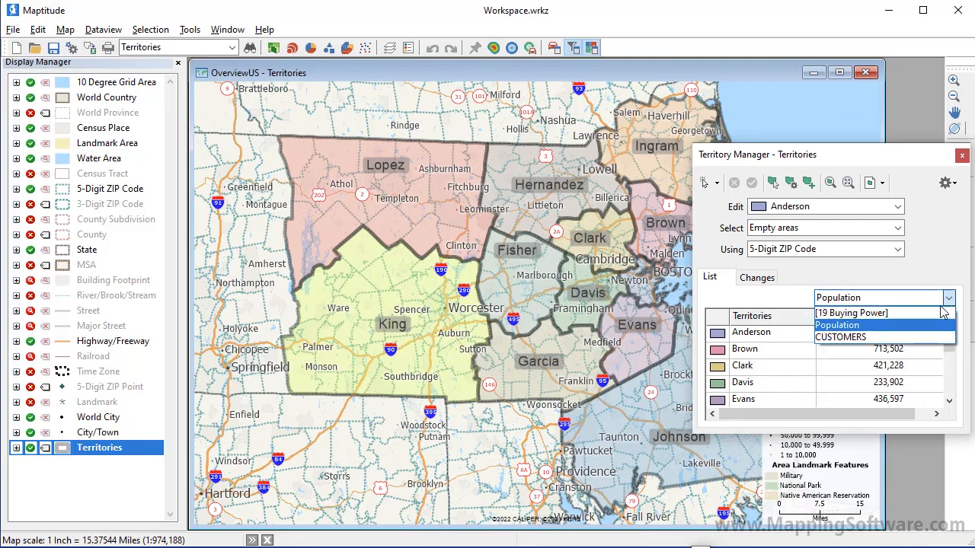
pyautogui.click(930, 338)
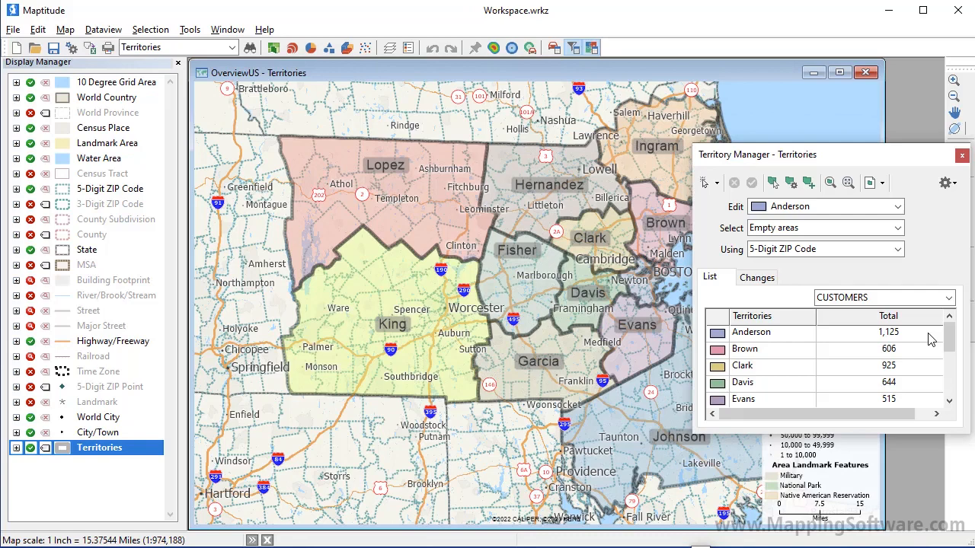
# Close the sales representative territory workspace without saving it
pyautogui.click(13, 30)
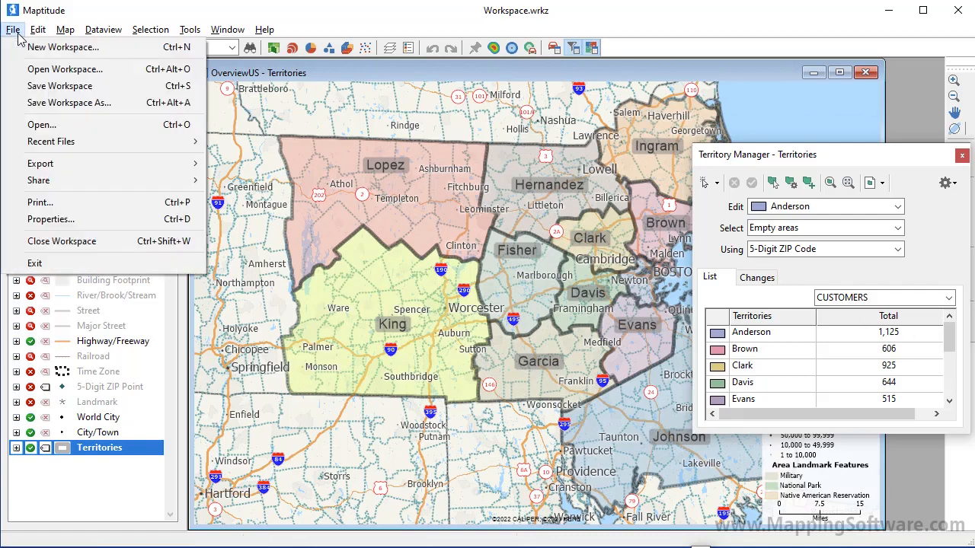
pyautogui.click(65, 242)
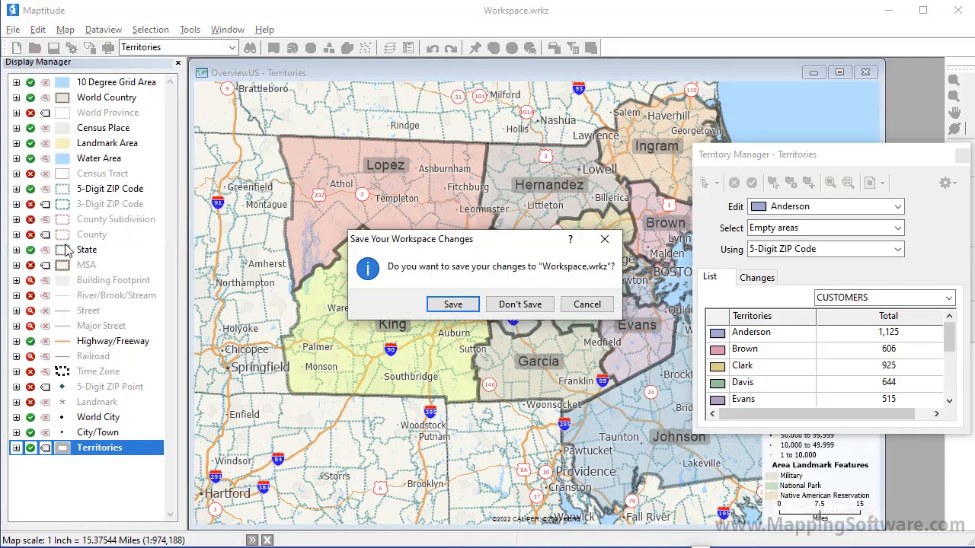
pyautogui.click(526, 305)
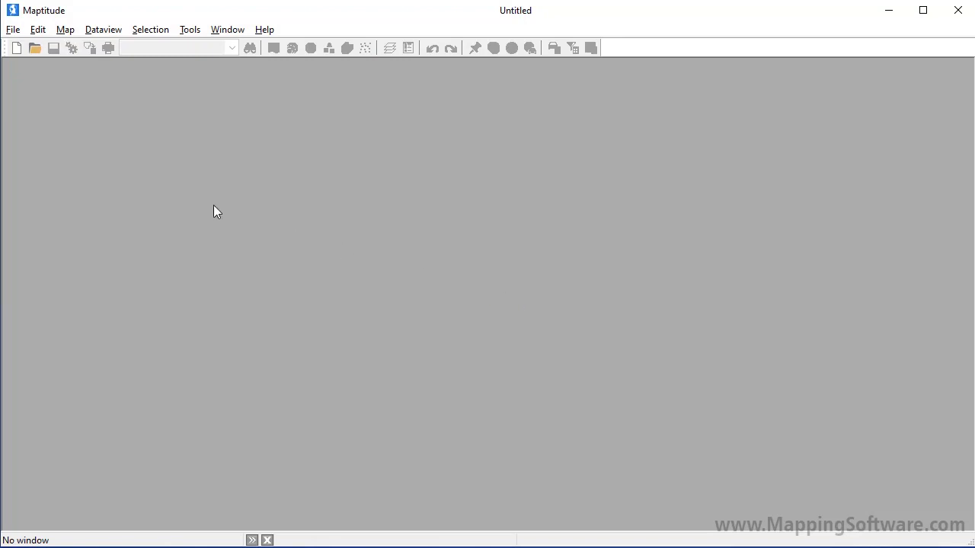
# Open the workspace Denver Customers.wrkz from the Data folder
pyautogui.click(37, 52)
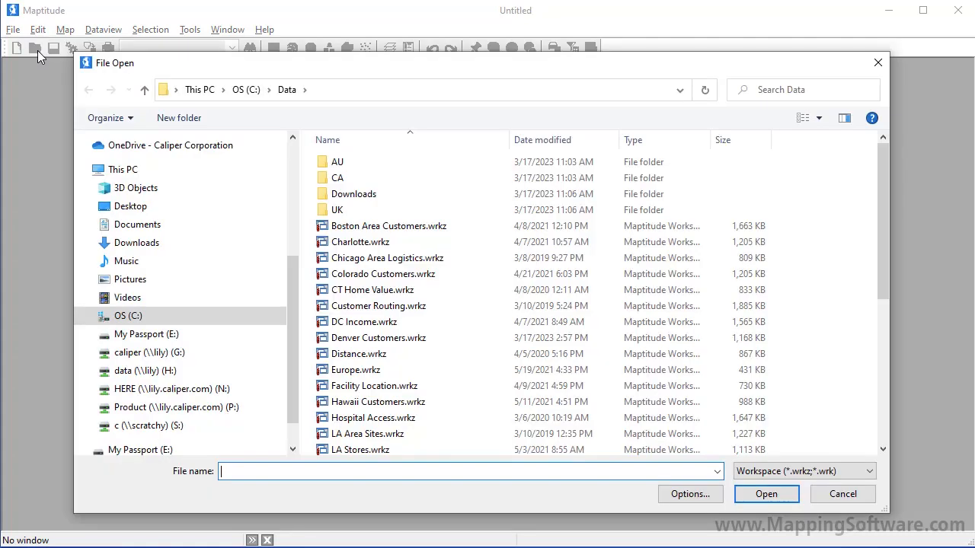
pyautogui.click(358, 338)
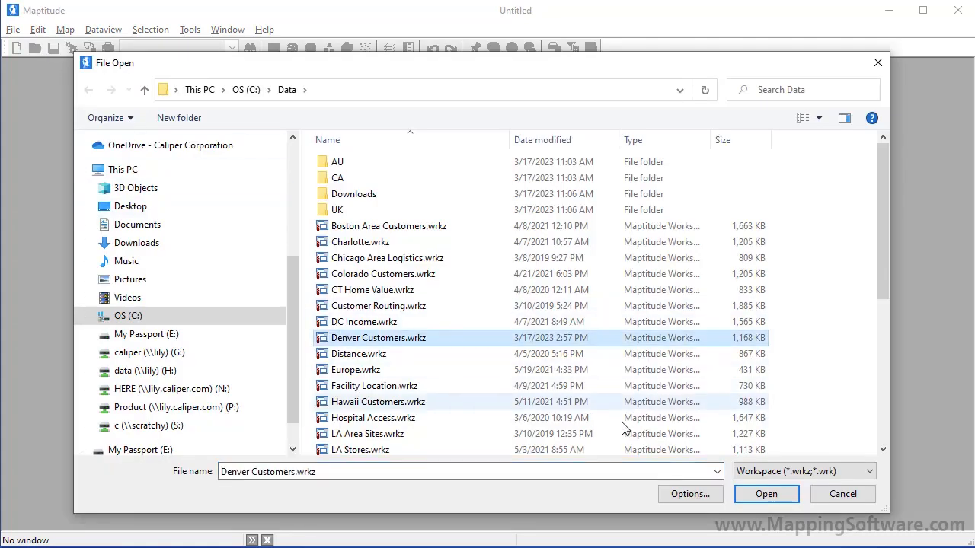
pyautogui.click(758, 494)
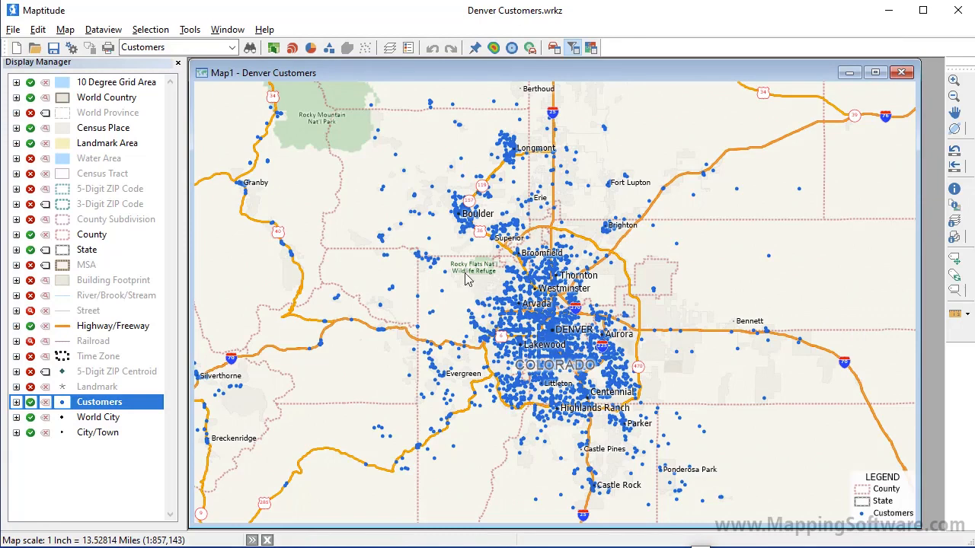
# Apply a color theme to the Customers layer based on the Territory field
pyautogui.click(275, 48)
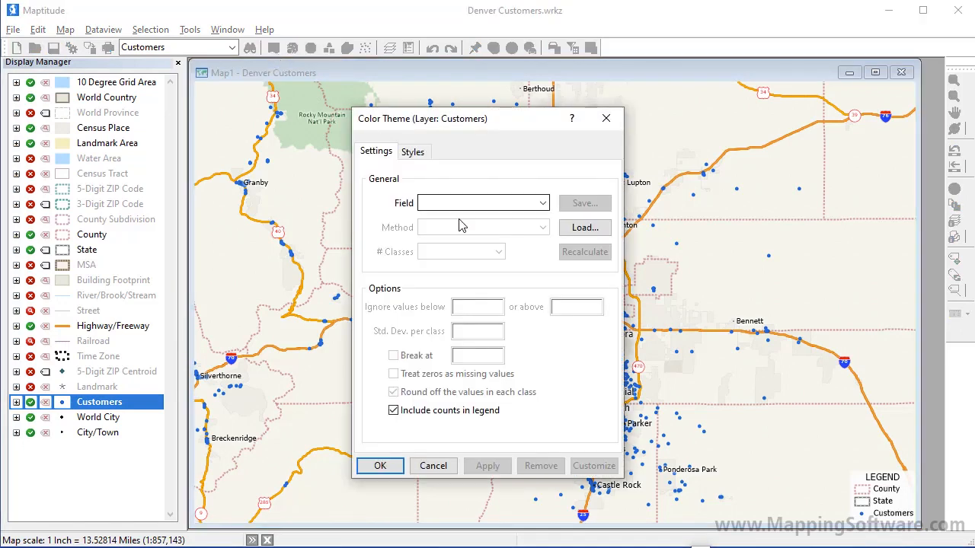
pyautogui.click(476, 202)
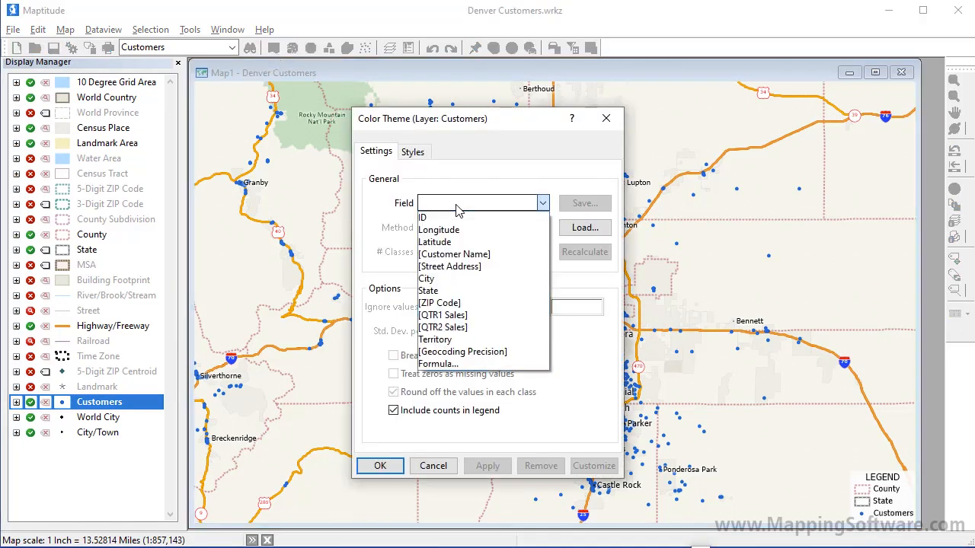
pyautogui.click(474, 340)
pyautogui.click(391, 468)
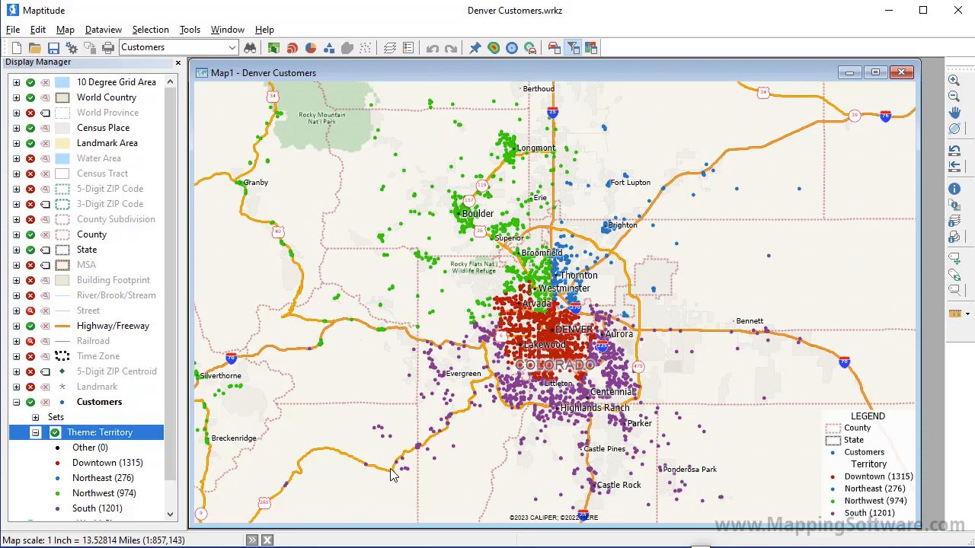
# Launch the Territory Wizard for the Denver map and choose the existing point layer Customers as the territory source
pyautogui.click(65, 30)
pyautogui.click(99, 64)
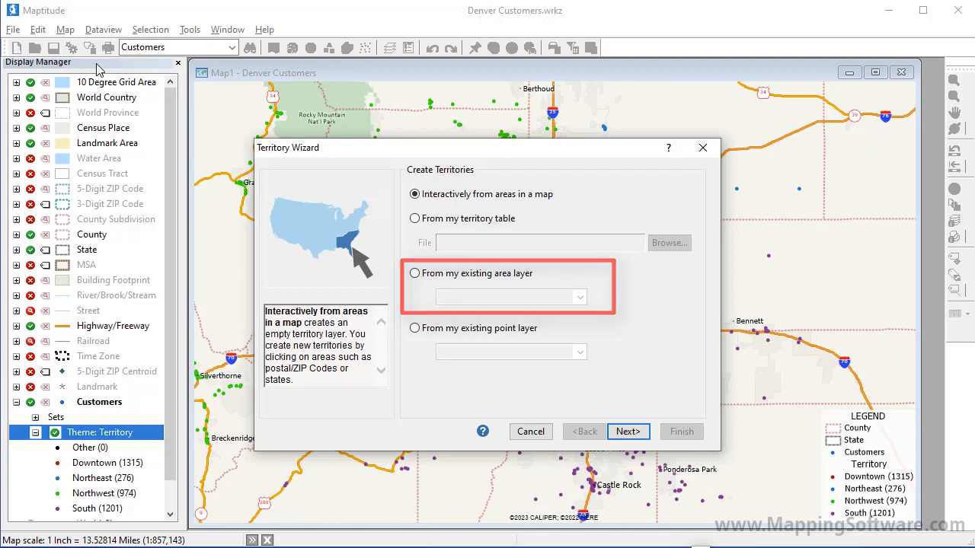
pyautogui.click(447, 331)
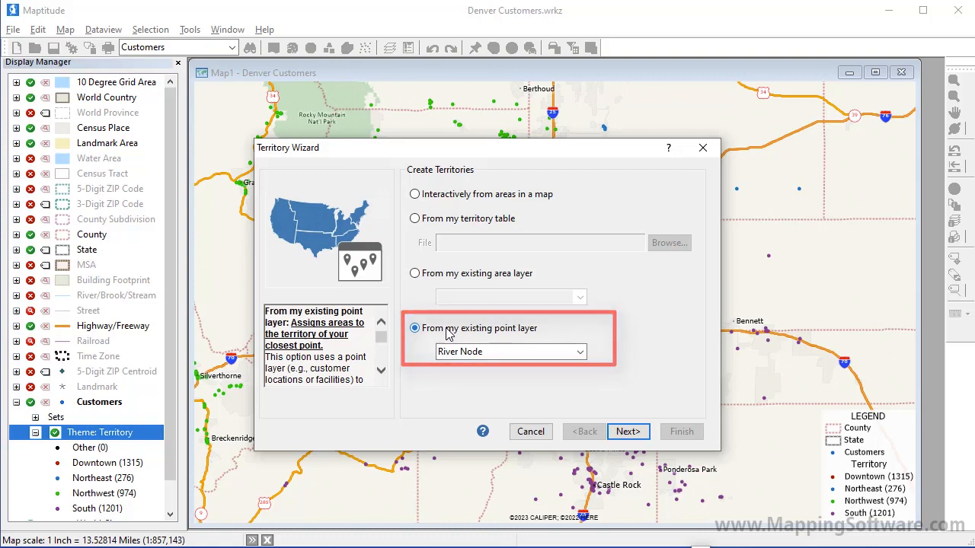
pyautogui.click(452, 351)
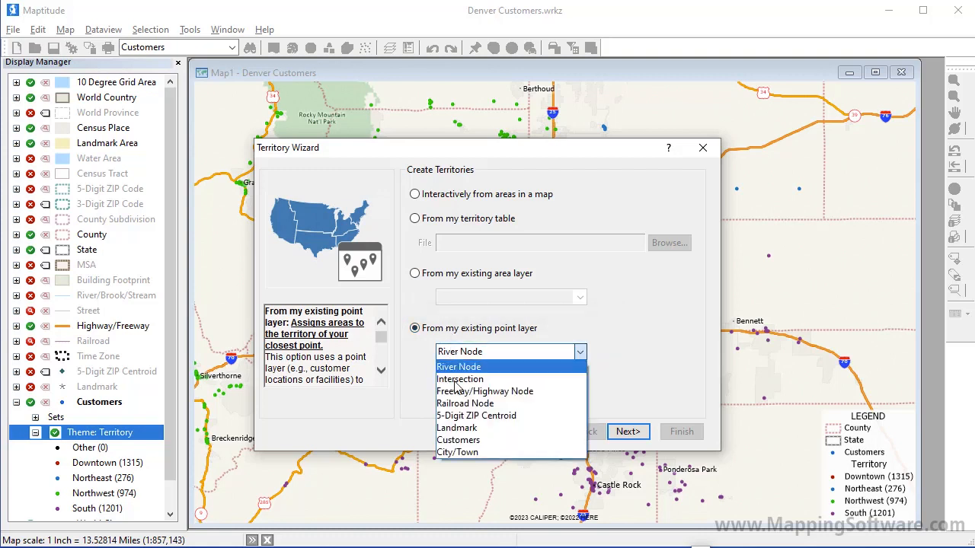
pyautogui.click(464, 440)
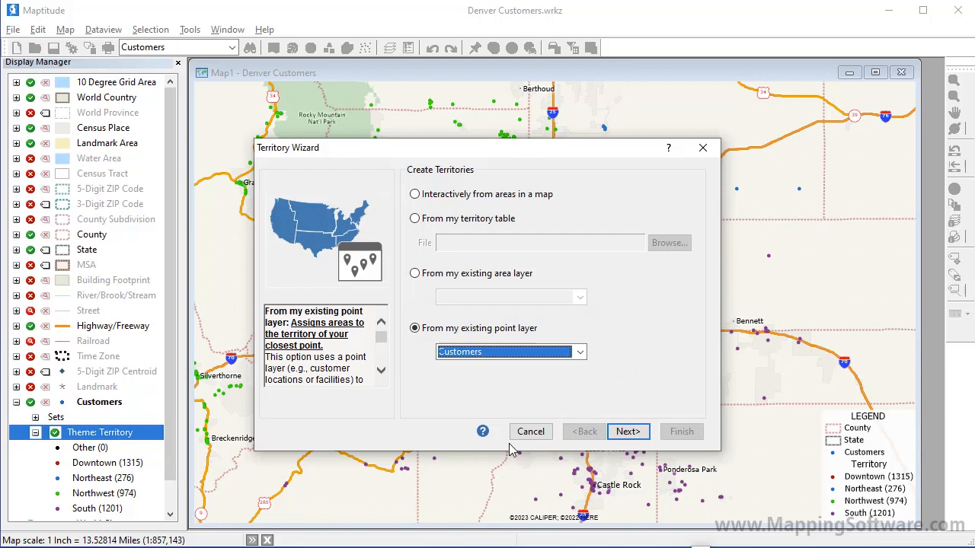
# Keep 5-Digit ZIP Code as the geography layer and Territory as the territory field, and create the territories with Population as the tracking field
pyautogui.click(627, 432)
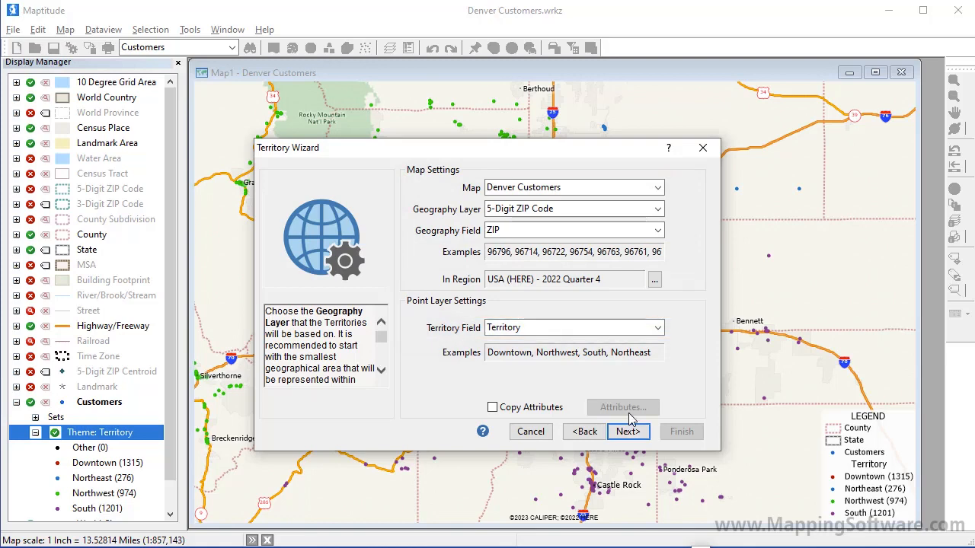
pyautogui.click(629, 433)
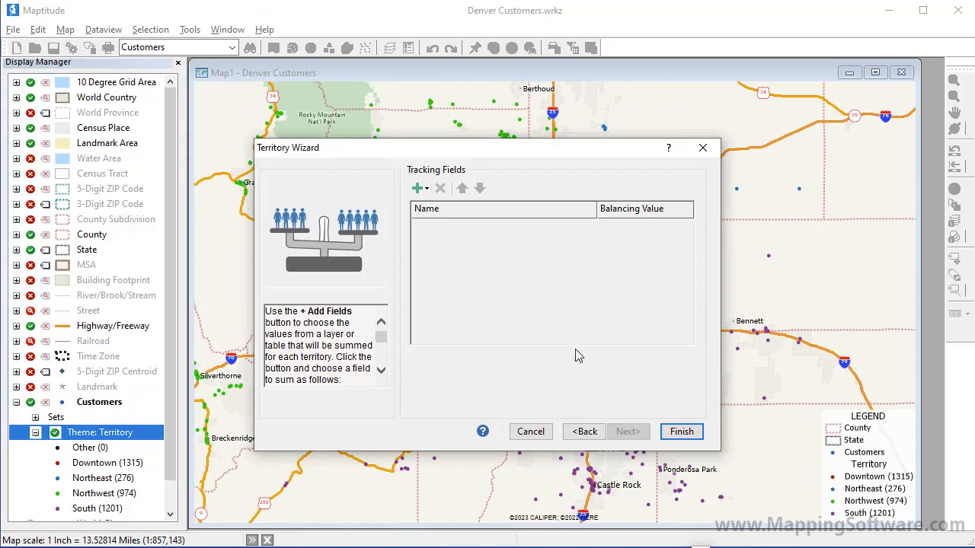
pyautogui.click(418, 188)
pyautogui.click(454, 212)
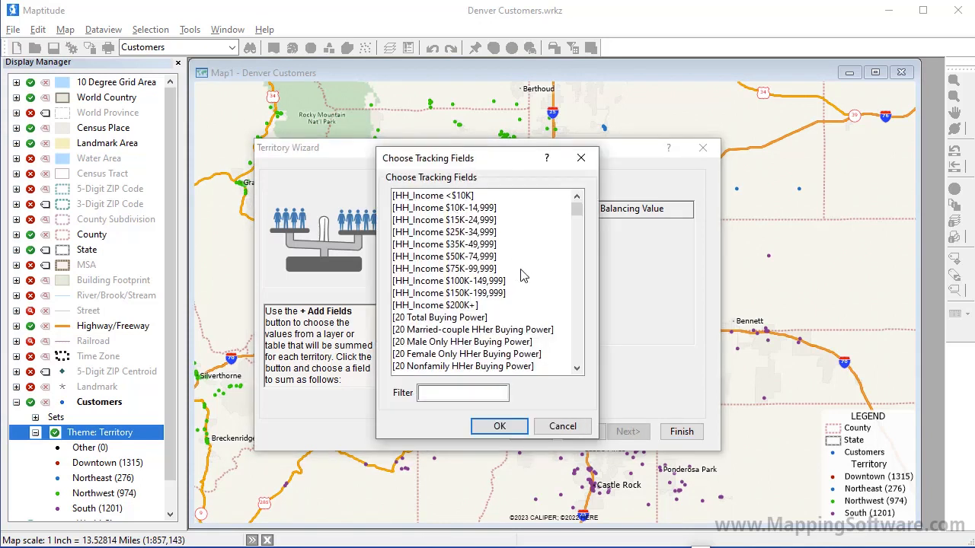
pyautogui.click(576, 323)
pyautogui.click(435, 213)
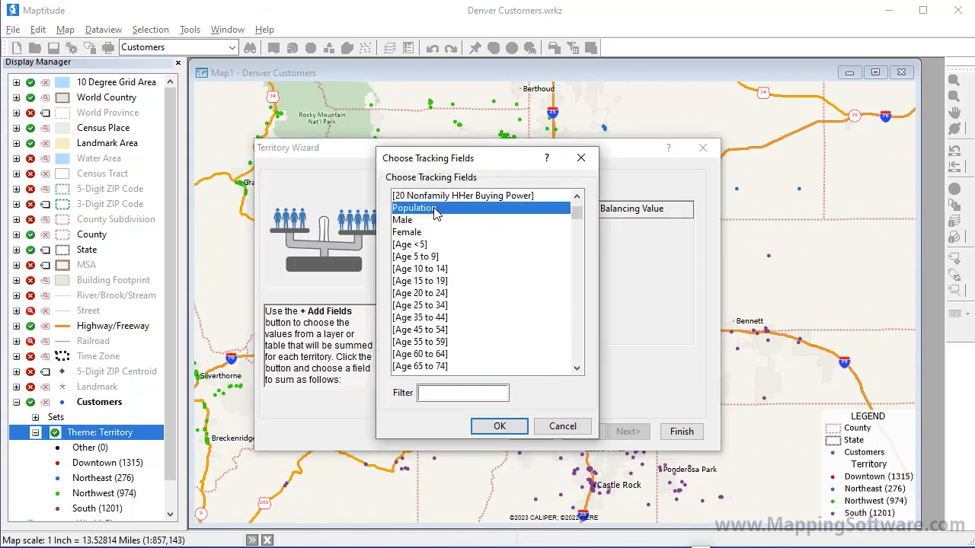
pyautogui.click(507, 426)
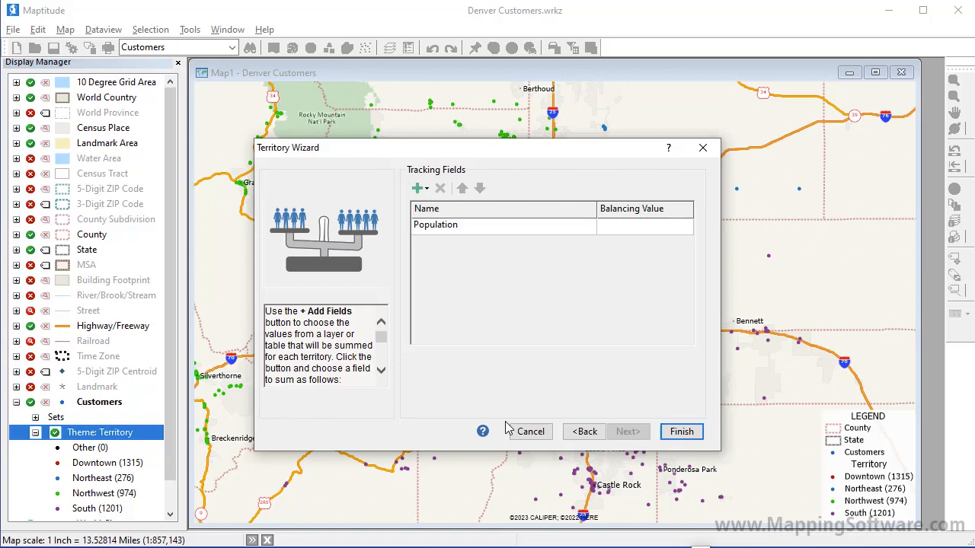
pyautogui.click(682, 432)
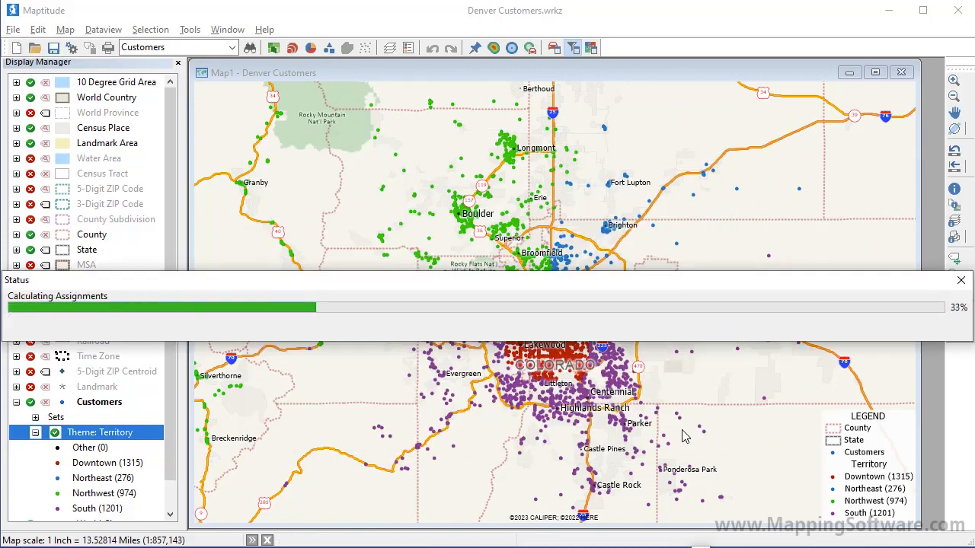